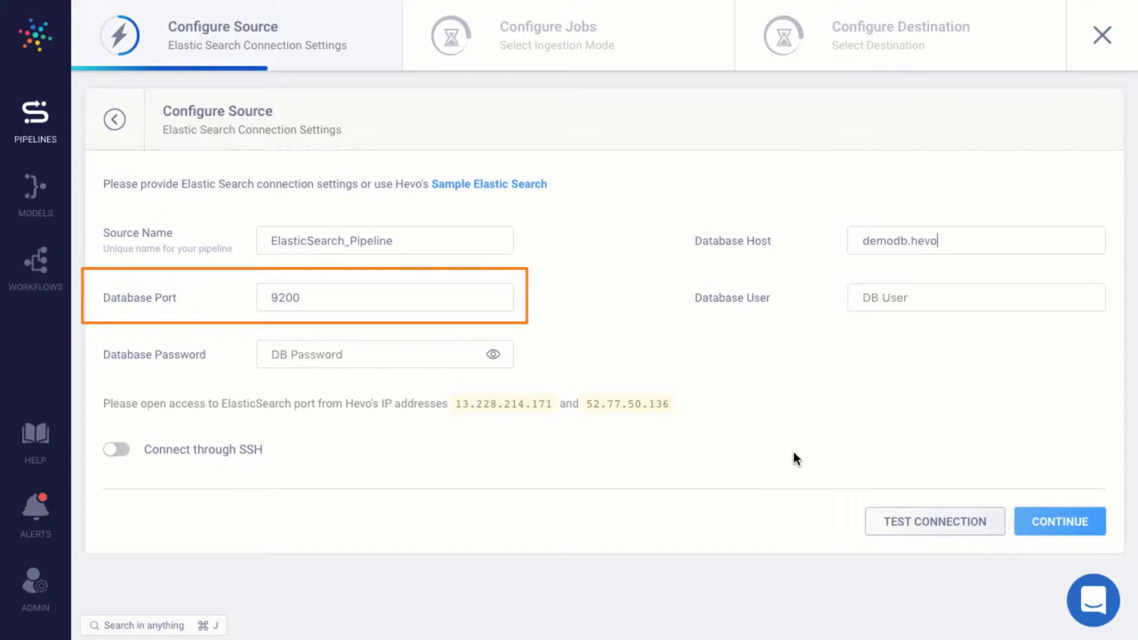
Complete the Elastic Search source's database host as demodb.hevo.io and proceed to the job settings
text(.io)
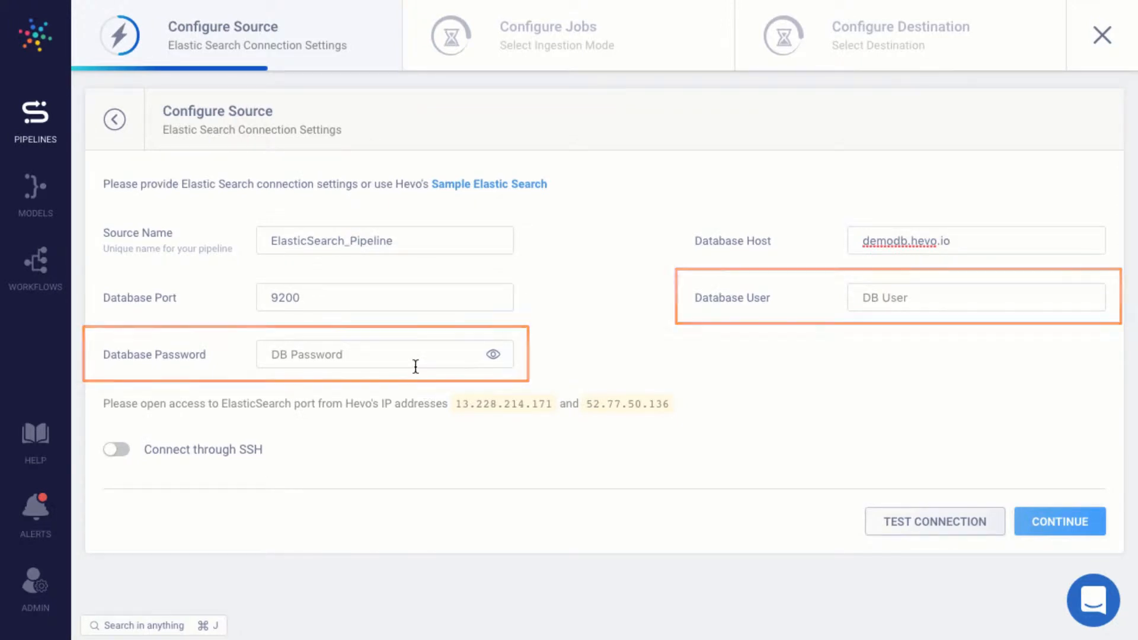
click(1071, 527)
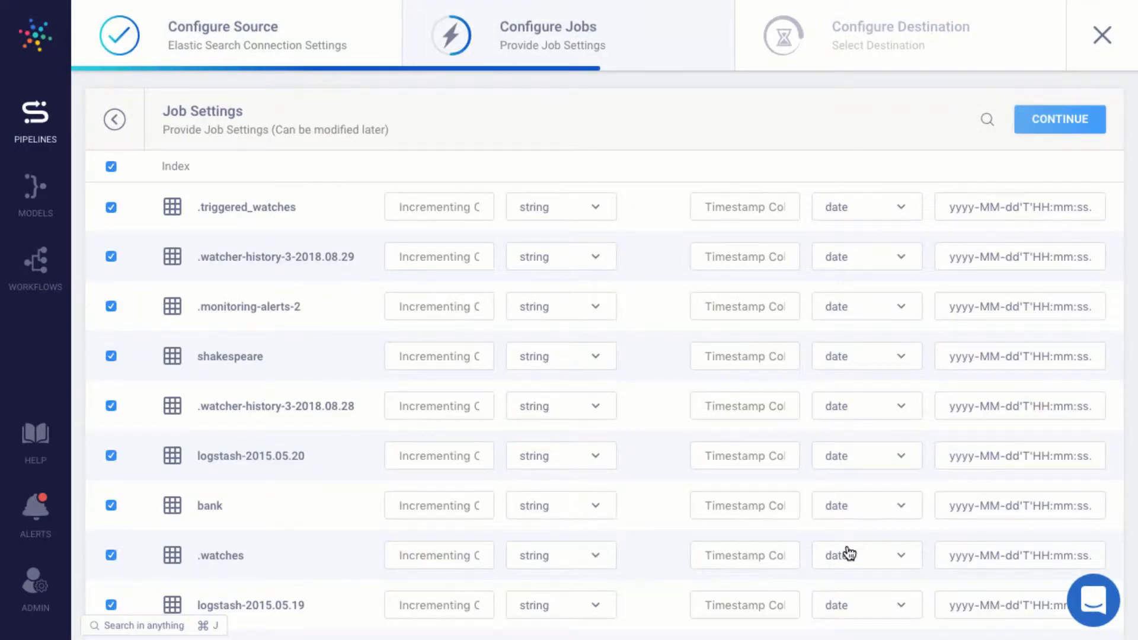
Limit ingestion to the indices logstash-2015.05.20, logstash-2015.05.19 and logstash-2015.05.18, and proceed to the destination settings
scroll(609, 571, down, 2)
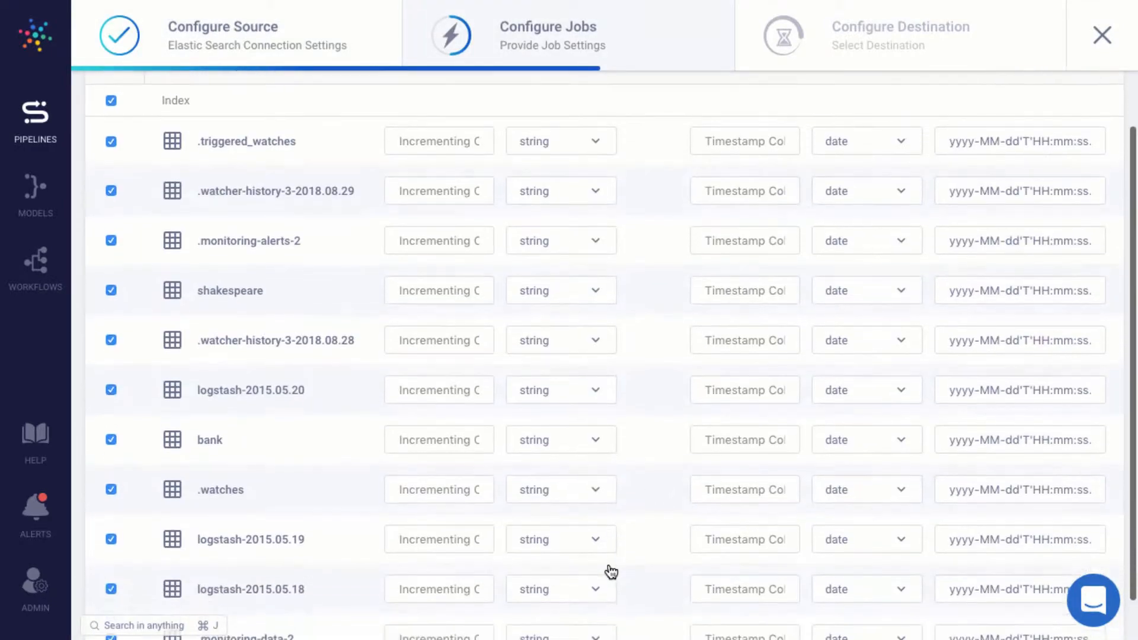
scroll(610, 570, up, 2)
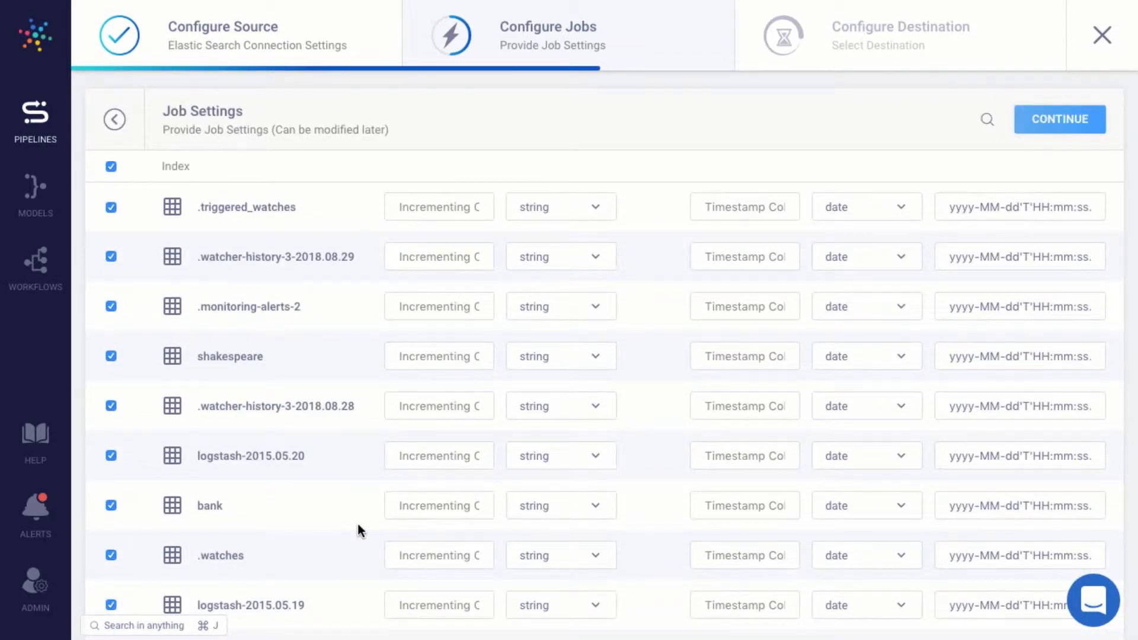
click(112, 167)
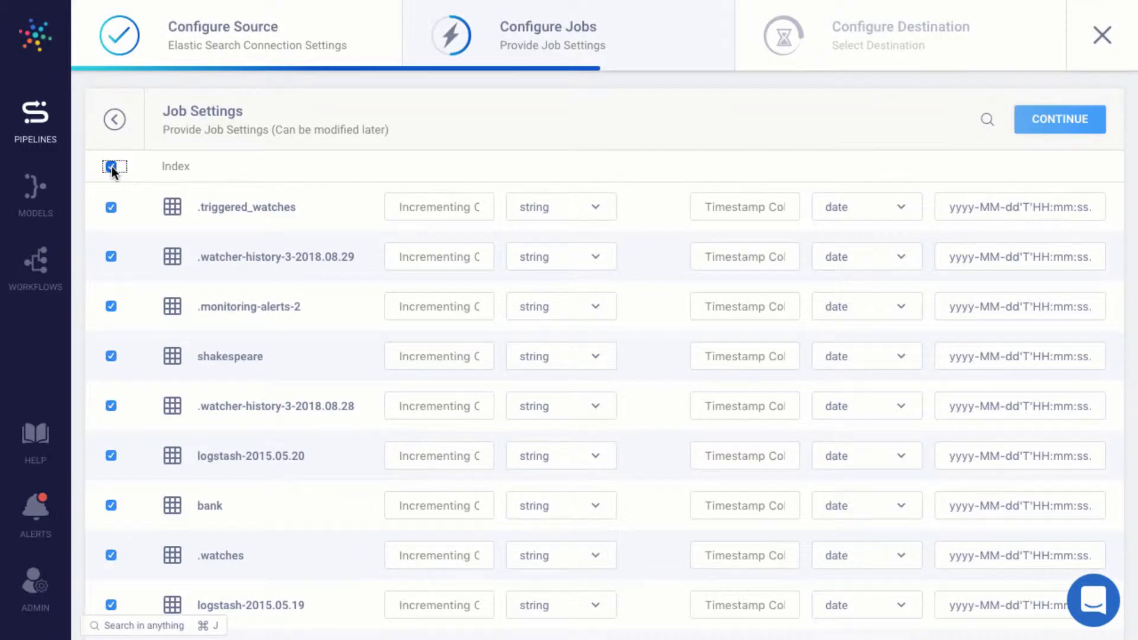
click(110, 456)
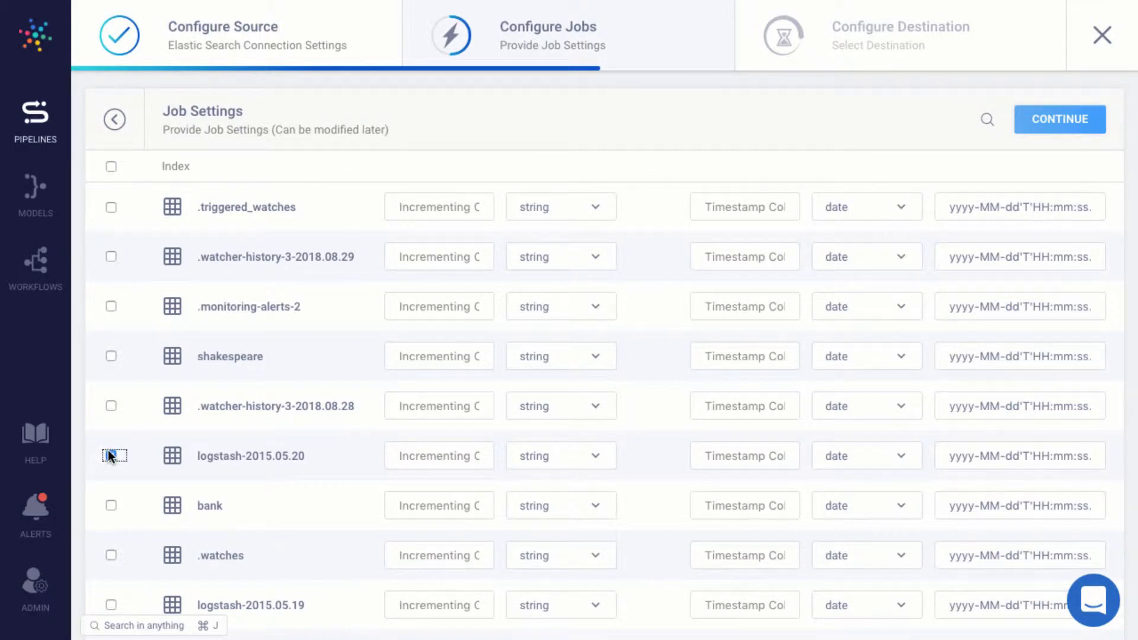
scroll(108, 455, down, 2)
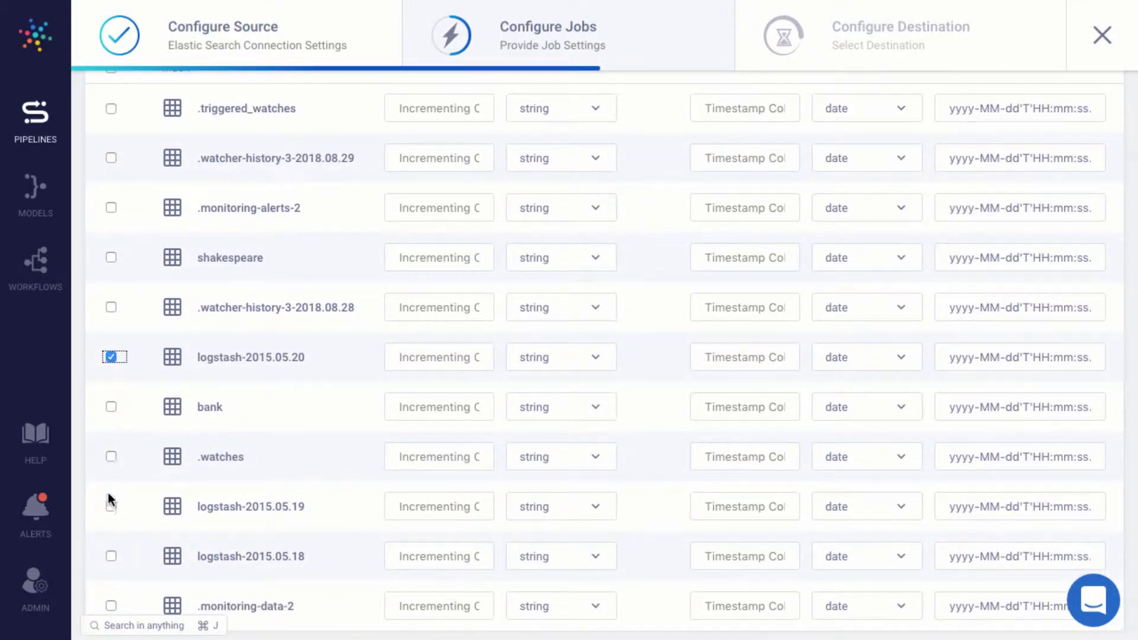
click(109, 506)
click(109, 555)
scroll(237, 568, up, 2)
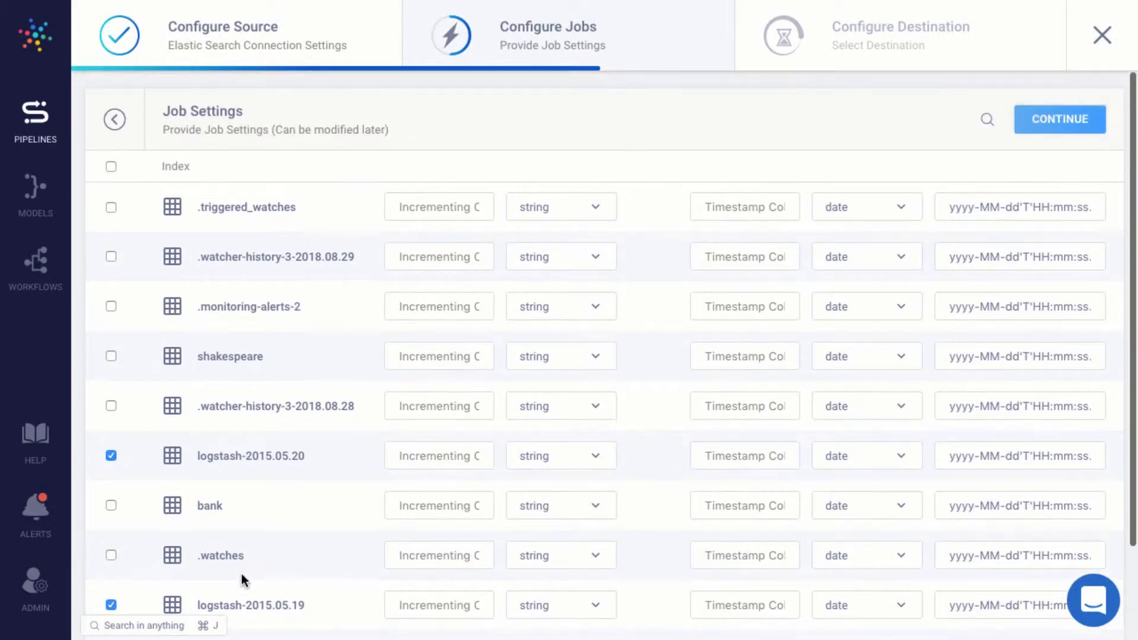
click(1060, 120)
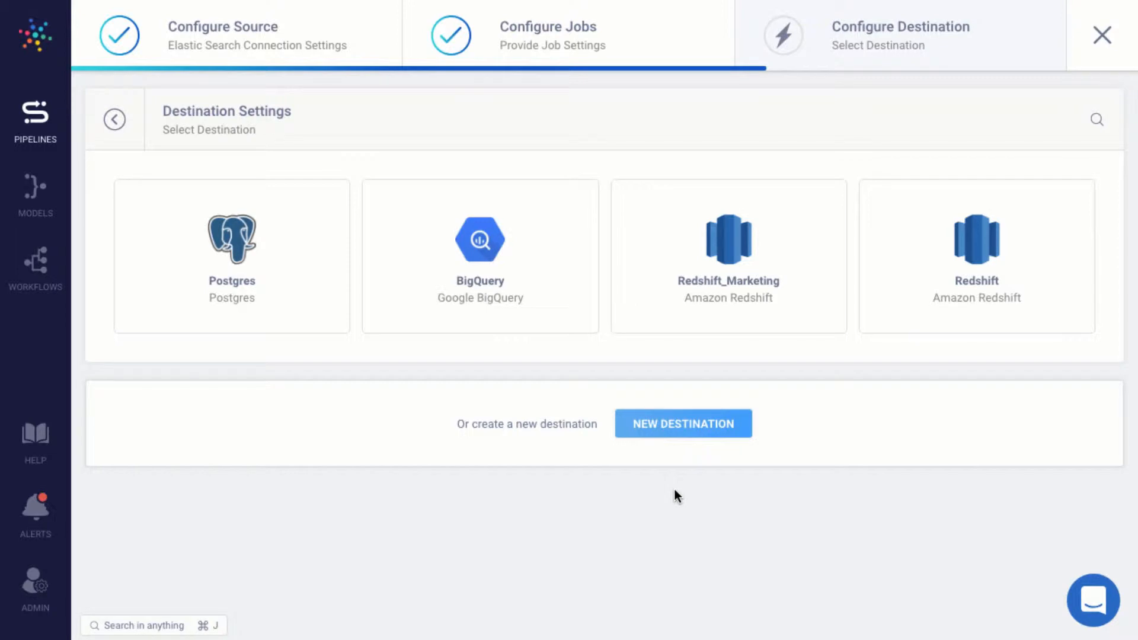
Choose the existing Redshift destination for the pipeline and postpone the schema mapping
click(930, 268)
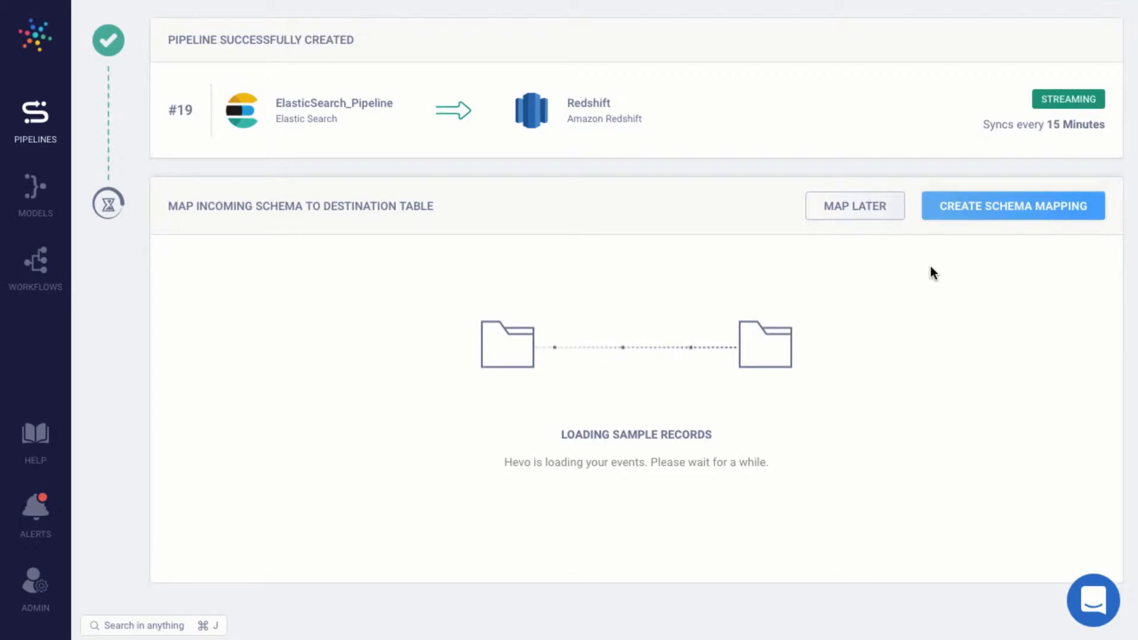
click(877, 202)
Examine the sample events of the logstash-2015.05.20 index, including the following event, and close them
scroll(853, 466, down, 1)
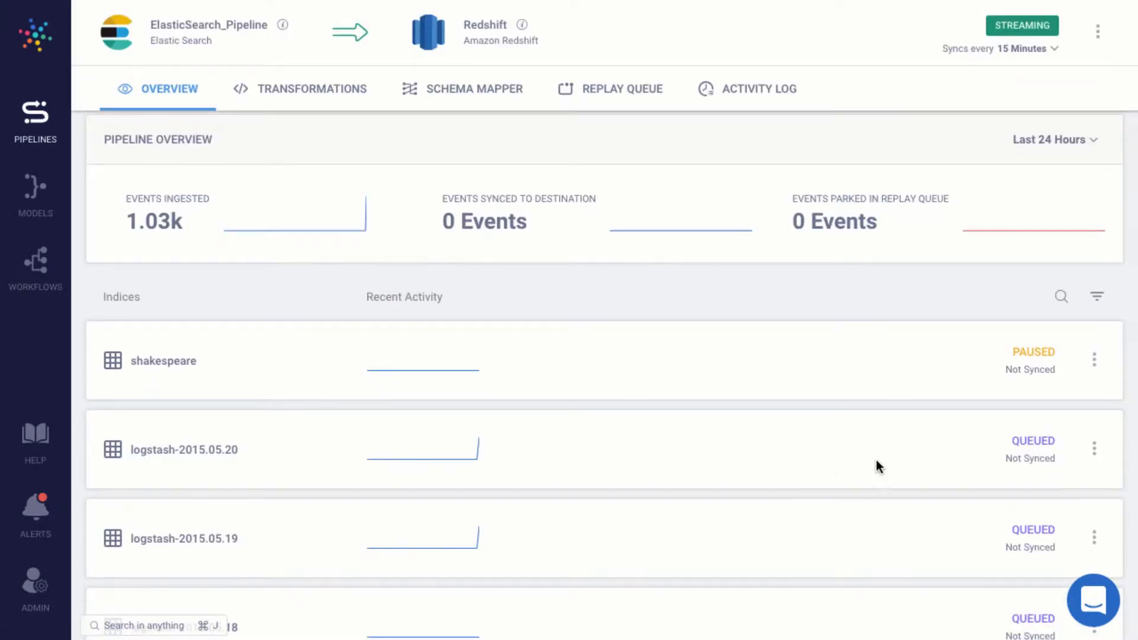
click(1093, 449)
click(1051, 499)
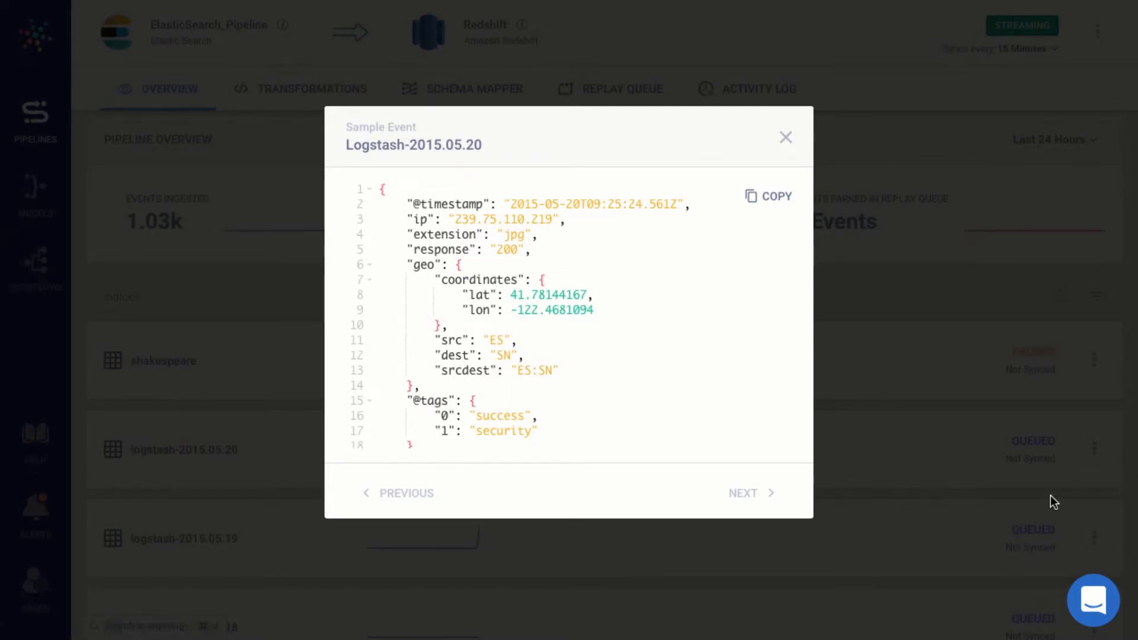
scroll(634, 381, down, 3)
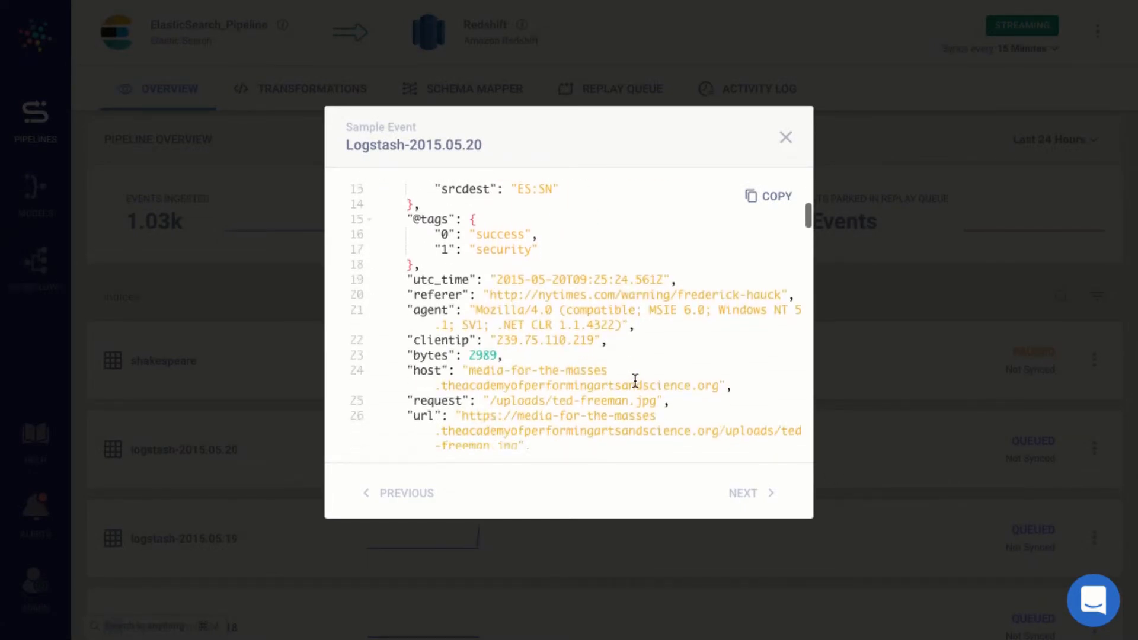
scroll(635, 380, down, 1)
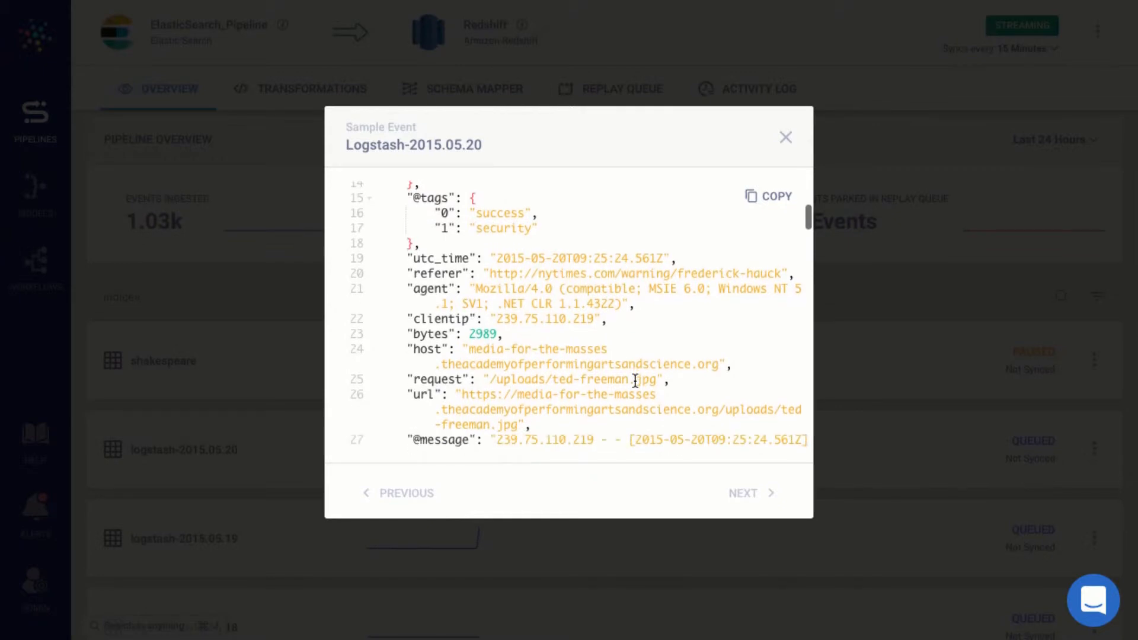
click(733, 503)
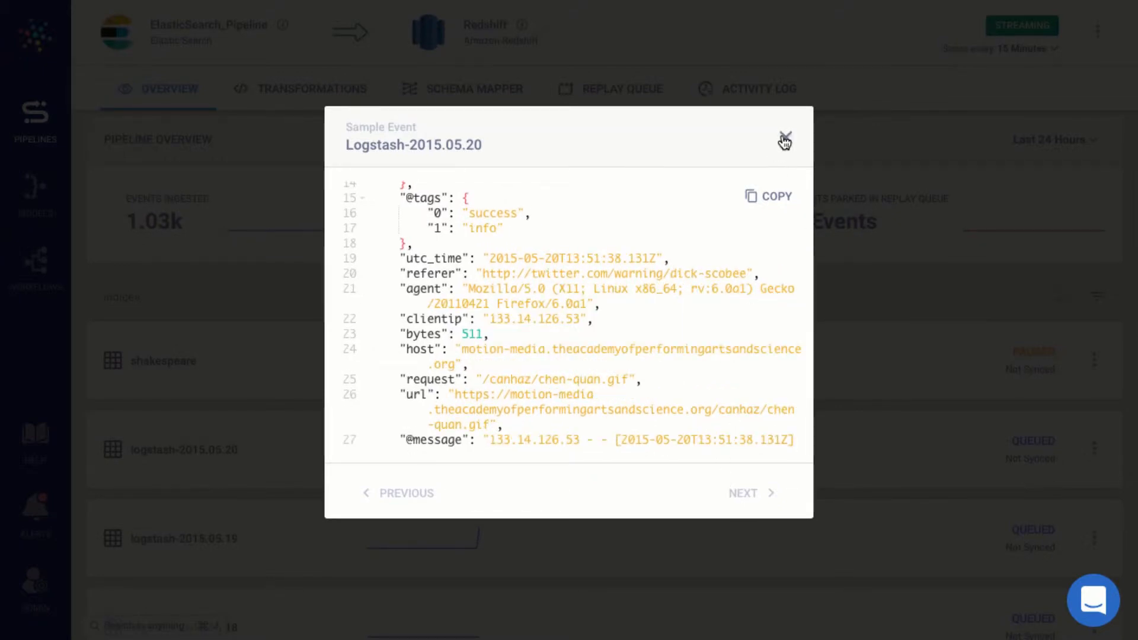
click(784, 140)
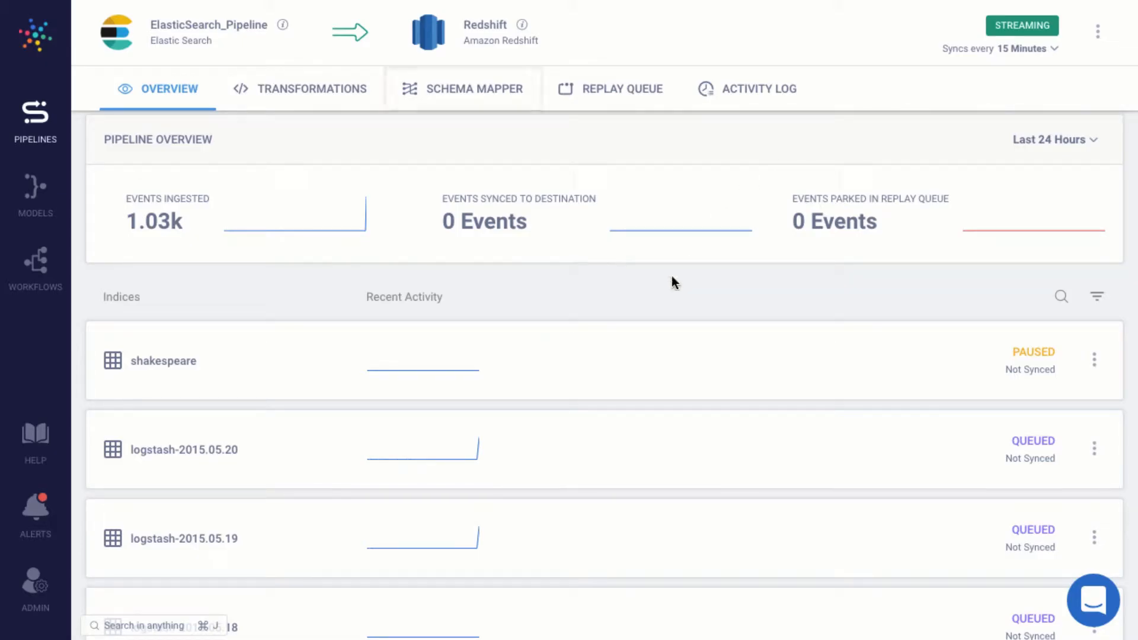
Start a new destination table named elastic_search_logstash_table for the logstash-2015.05.18 event type in the Schema Mapper
click(477, 109)
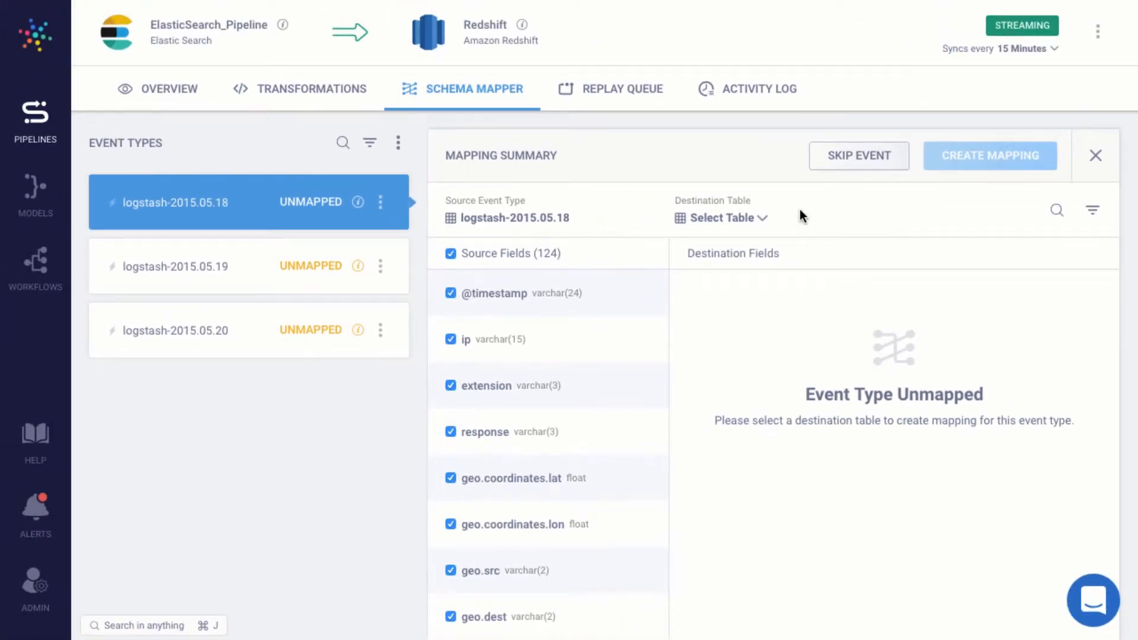
click(743, 218)
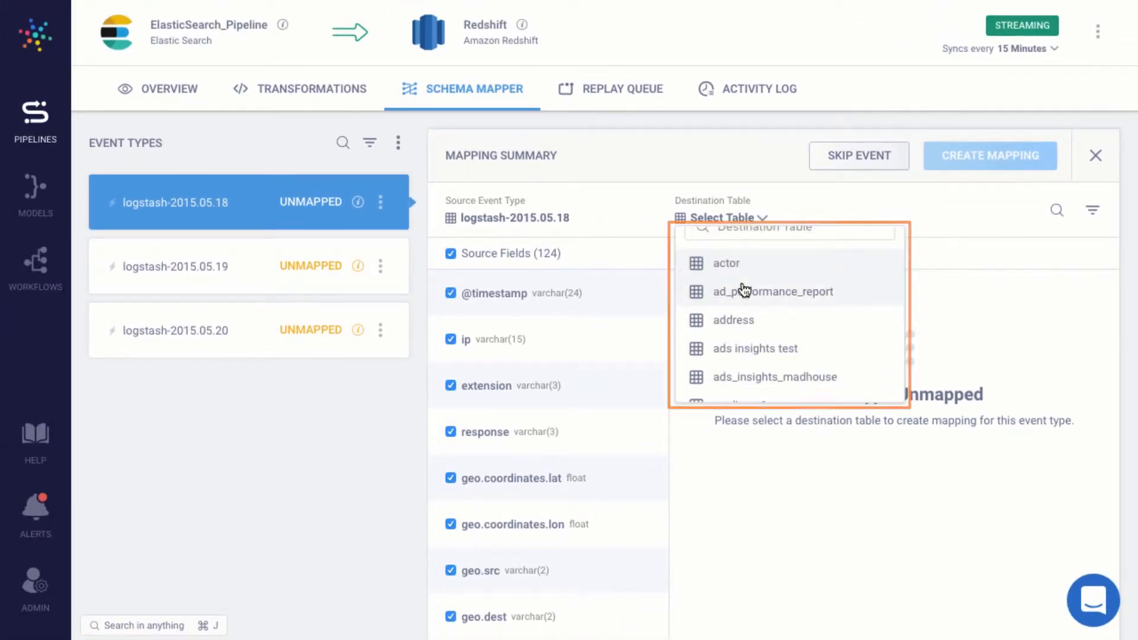
scroll(744, 289, down, 5)
scroll(744, 290, down, 10)
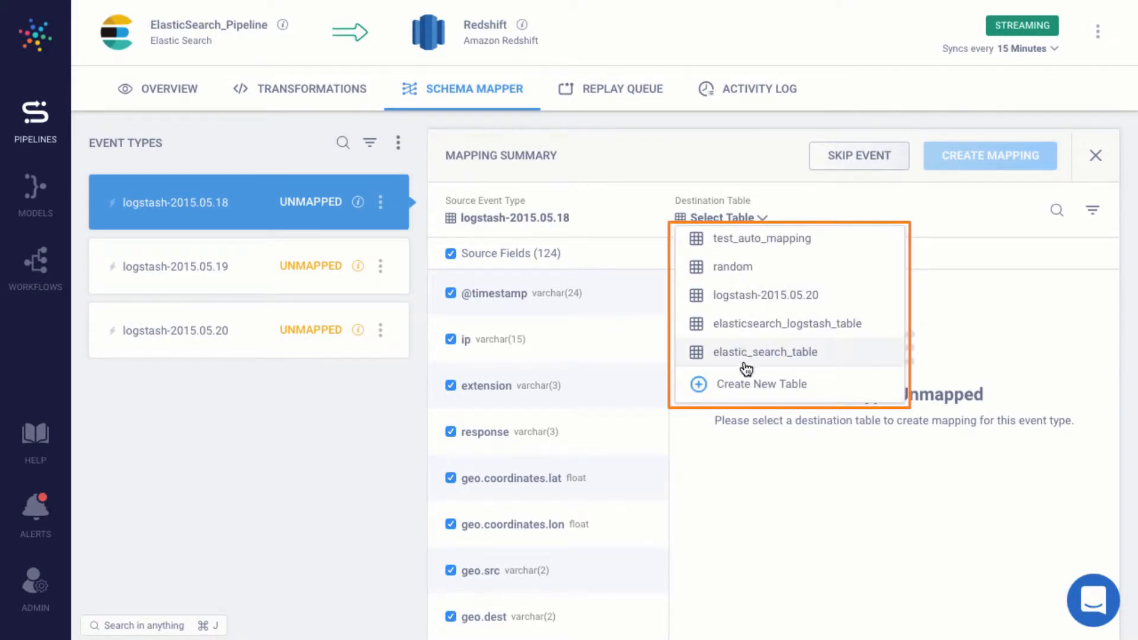
click(745, 384)
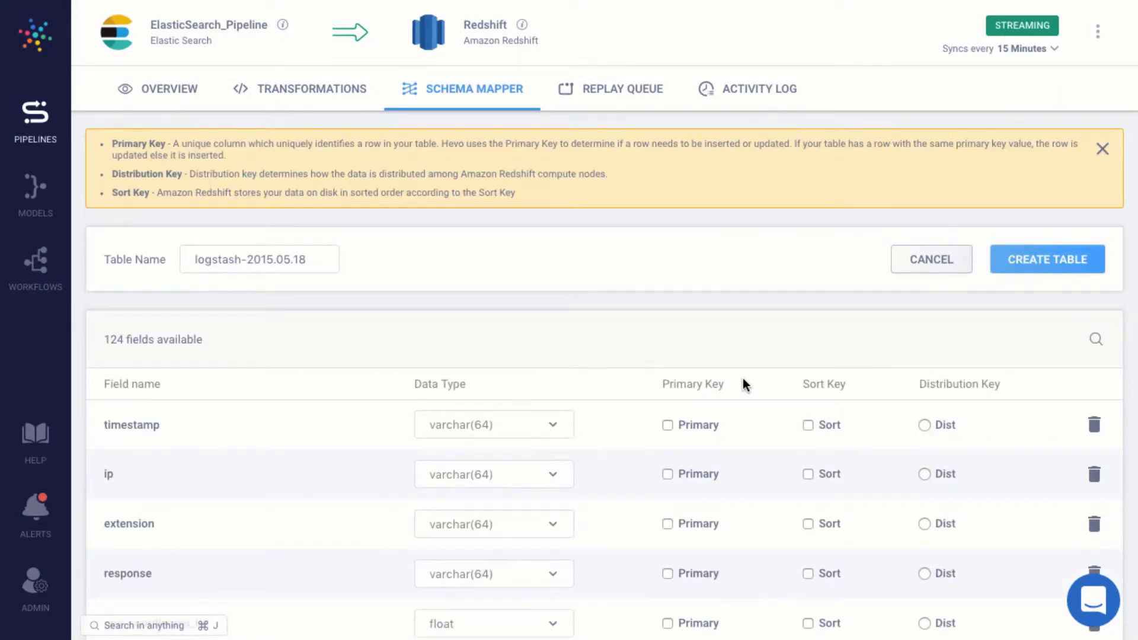
double_click(255, 252)
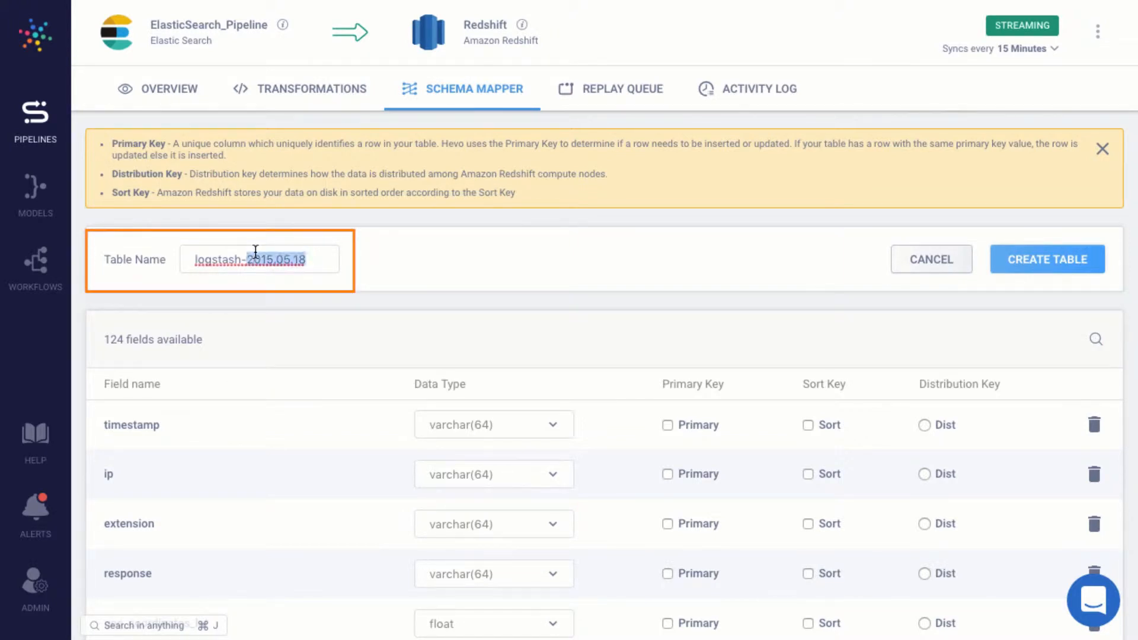
triple_click(255, 252)
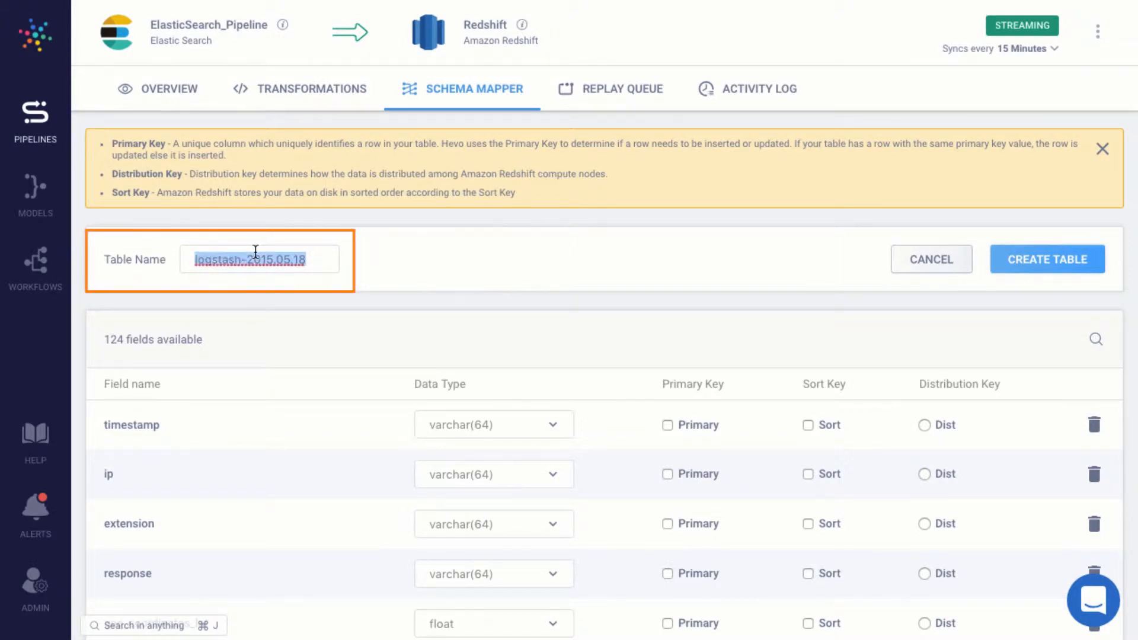
text(elastic_search_logstash_table)
Review the new table's field names and data types, including the type options for relatedcontent_0_twitter_description
scroll(602, 460, down, 2)
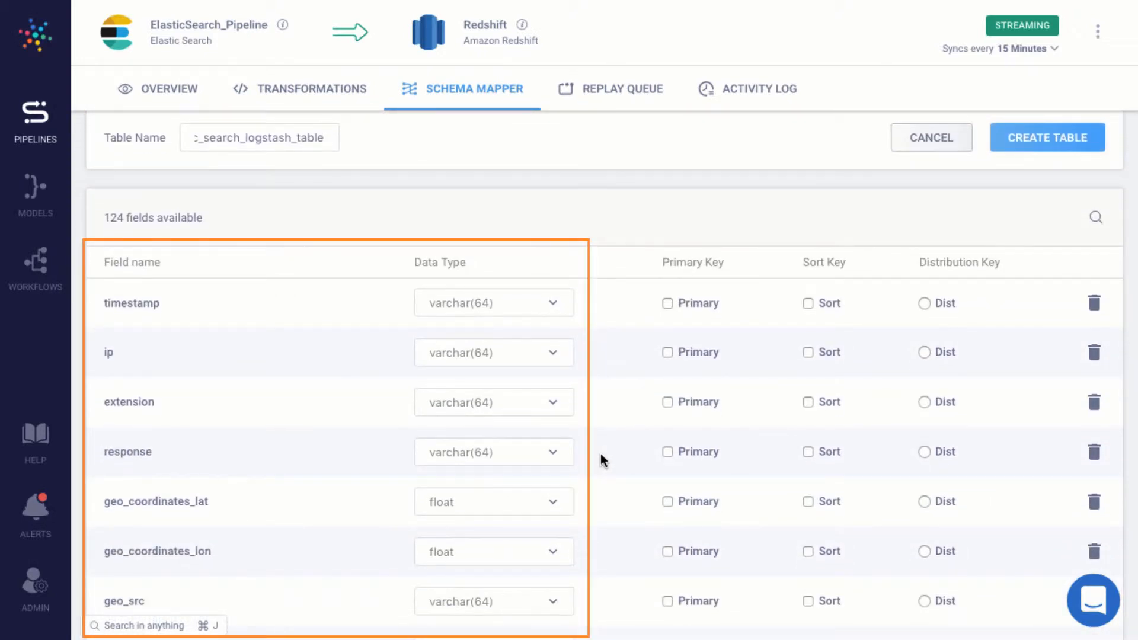
scroll(600, 456, down, 10)
scroll(601, 455, down, 8)
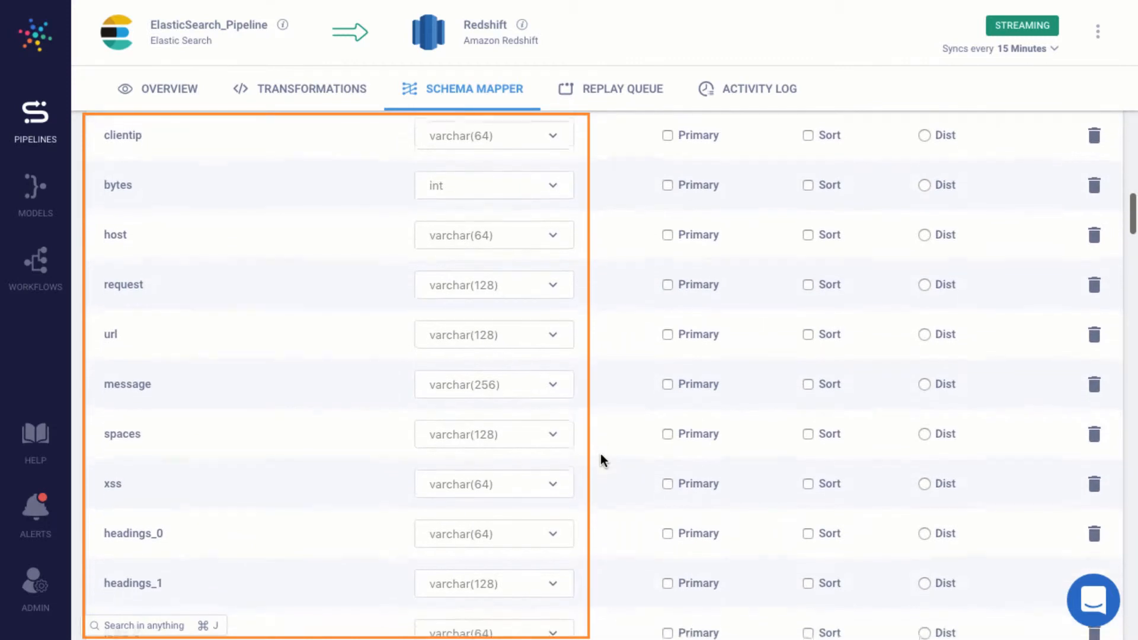
scroll(601, 454, down, 3)
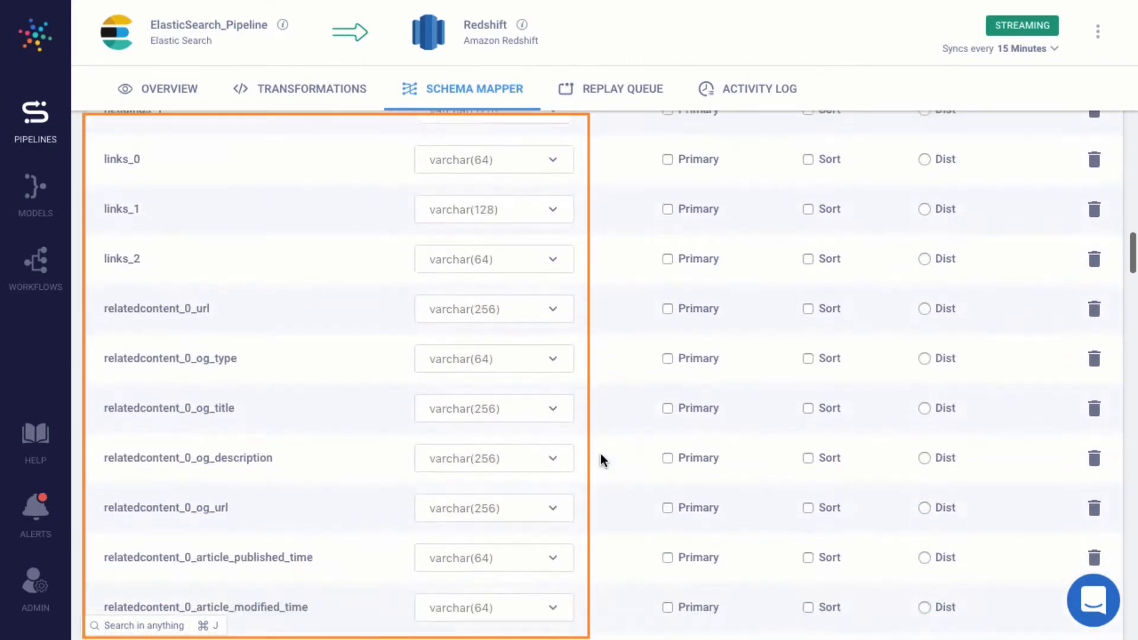
scroll(600, 456, down, 4)
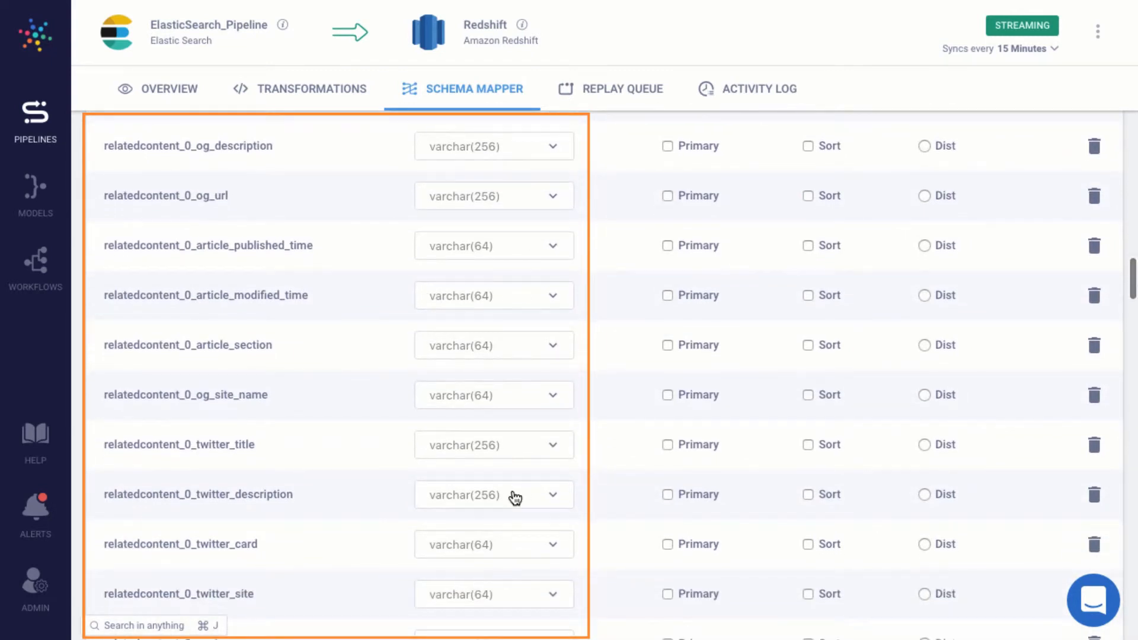
click(512, 495)
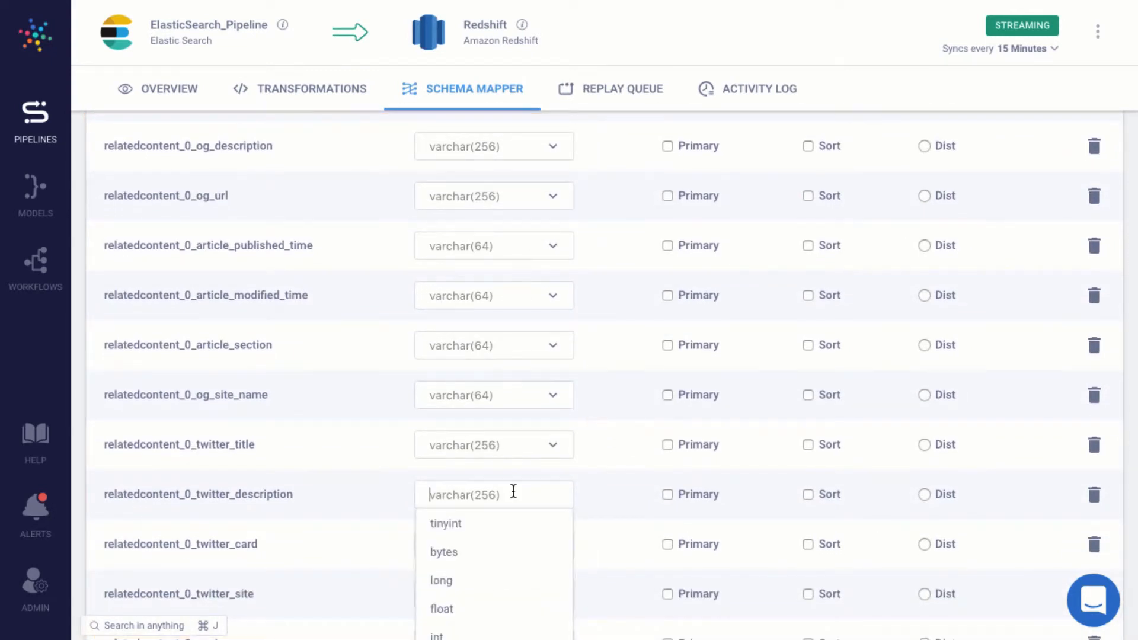
click(620, 491)
Mark the hevo_id field as the new table's primary key
scroll(620, 490, down, 4)
scroll(621, 492, down, 20)
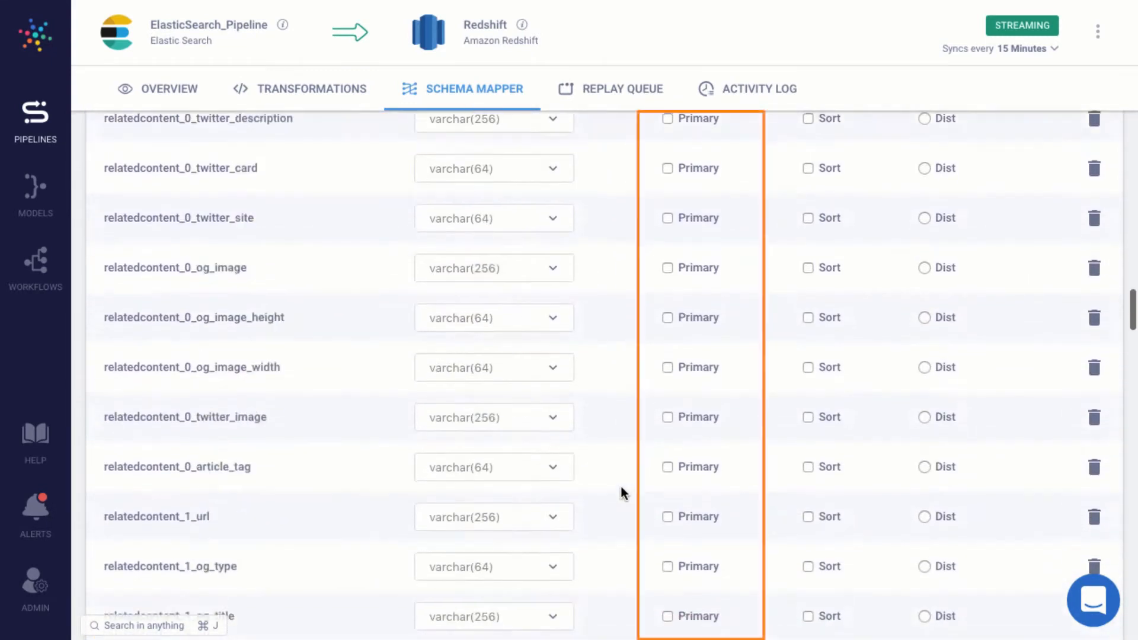
scroll(621, 492, down, 20)
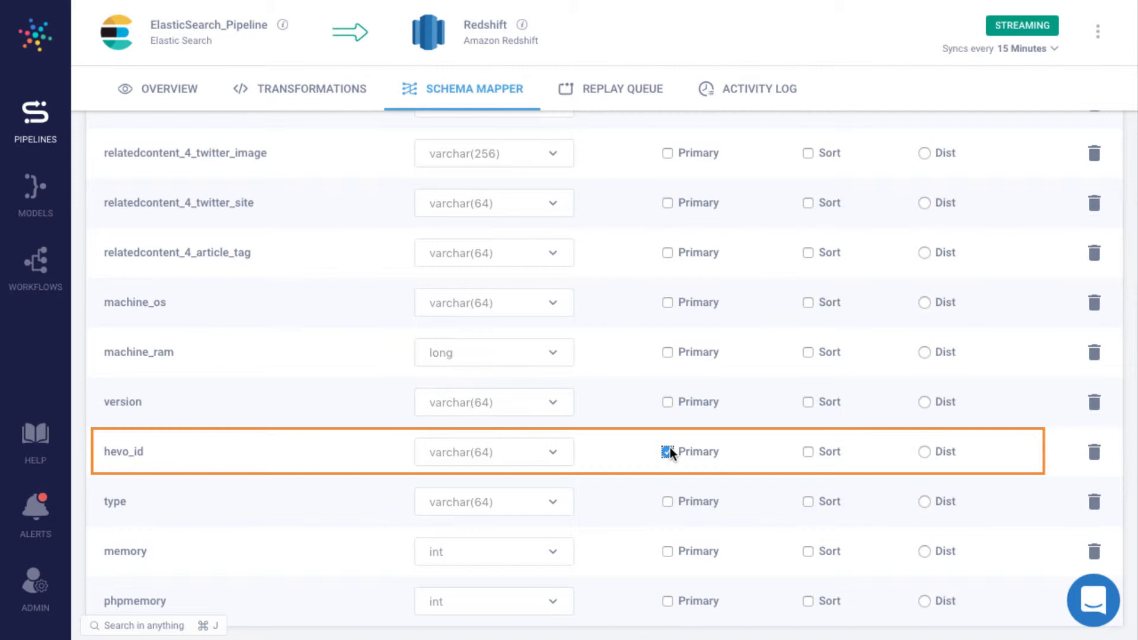
Create elastic_search_logstash_table in the destination and create the mapping of logstash-2015.05.18 to it
scroll(670, 452, up, 20)
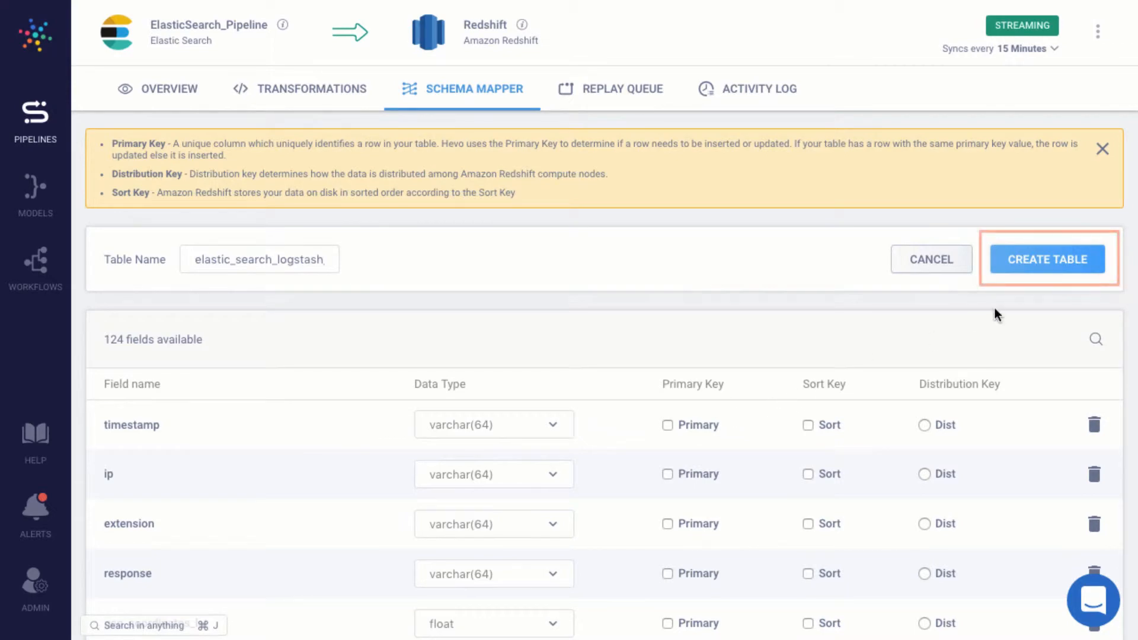
click(1049, 260)
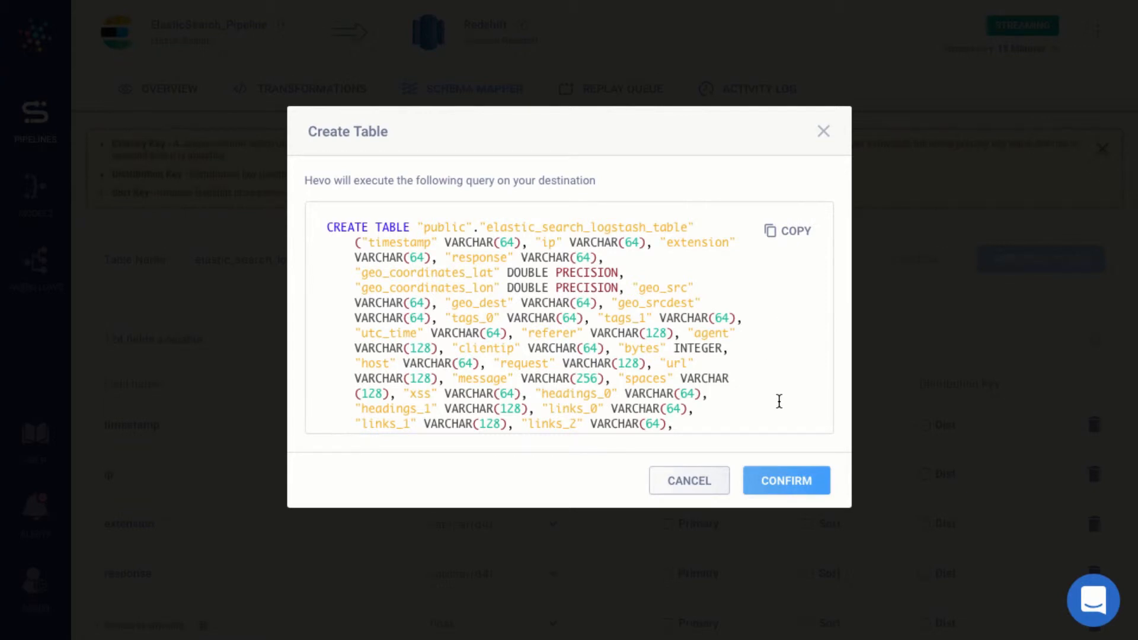
click(802, 480)
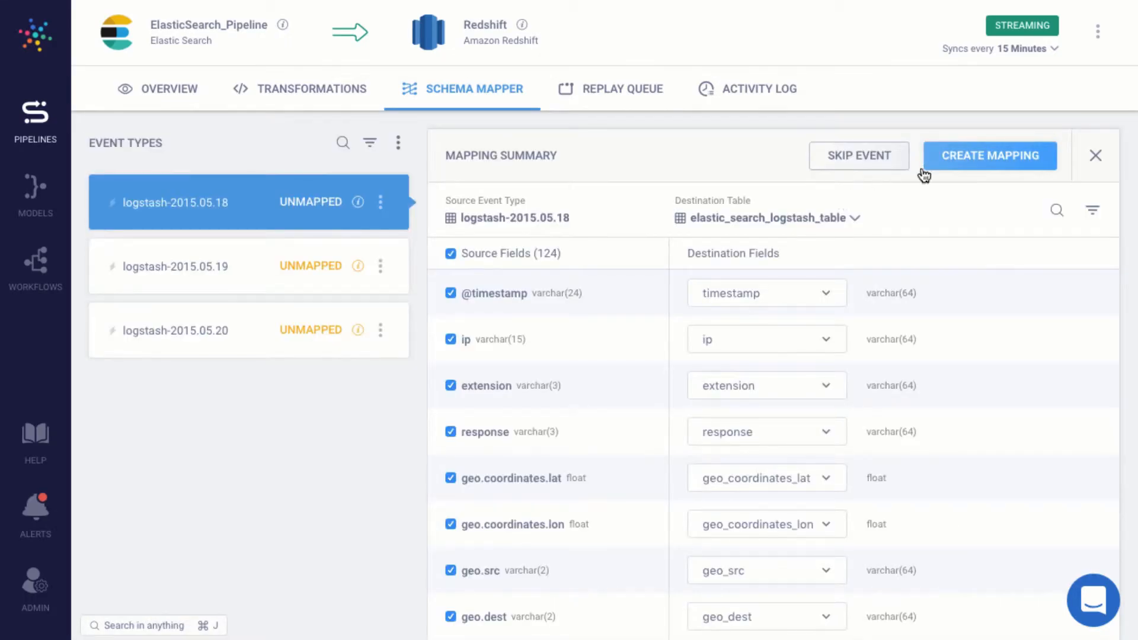
click(977, 159)
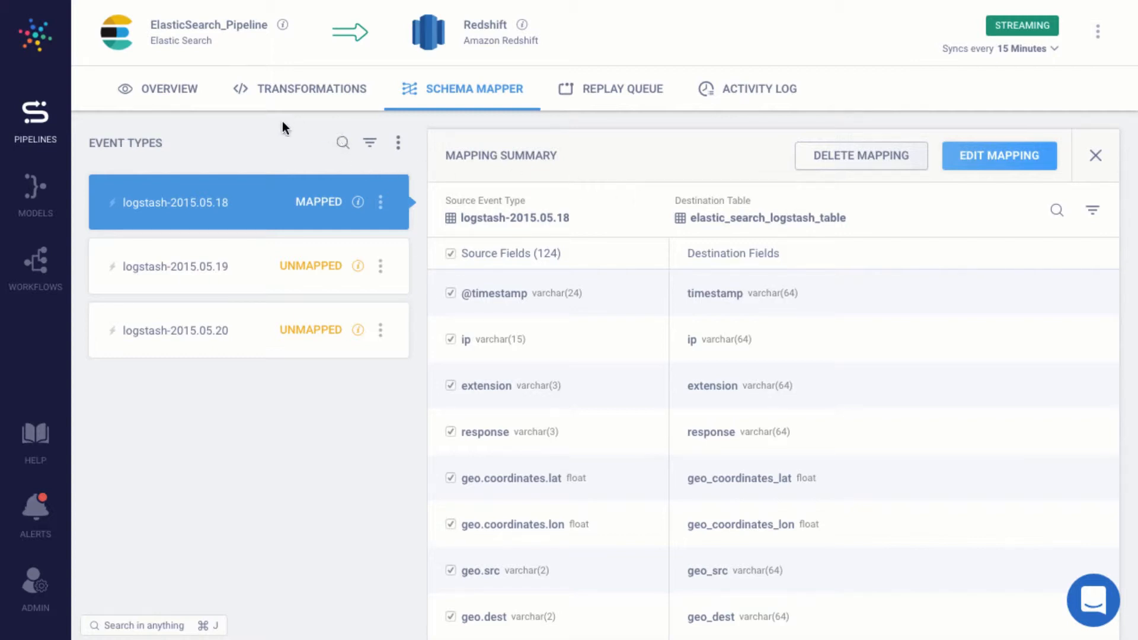
Replace the pipeline's default transformation code with a script adding a user_agent parsed from agent and a geohash with precision 7 from the geo coordinates
click(285, 80)
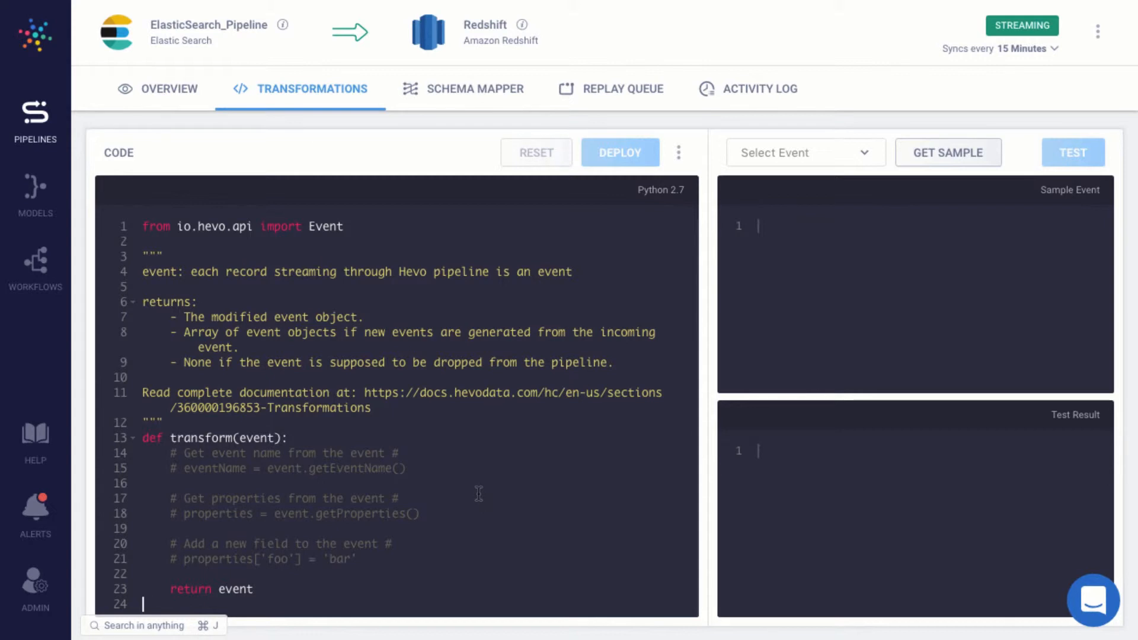
key(super+a)
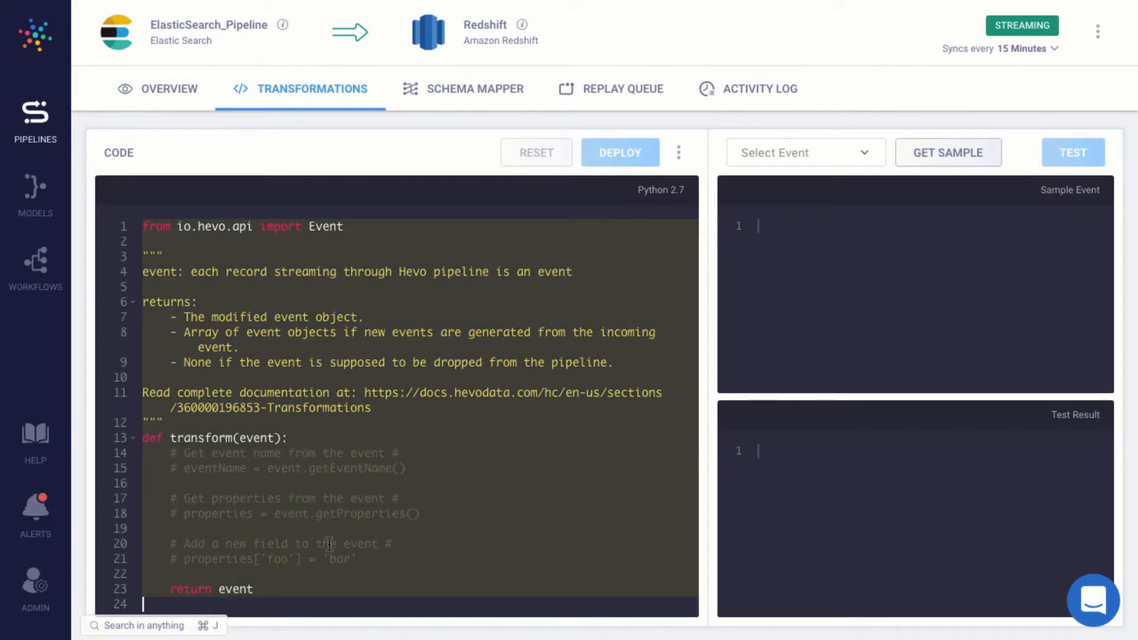
text(from io.hevo.api import Event import json  from ua_parser import user_agent_parser import Geohash  def transform(event):     properties = event.getProperties()     properties["user_agent"] = user_agent_parser.Parse(properties["agent"])     properties['geohash'] = Geohash.encode(float(properties['geo']['coordinates']['lat']), float(properties['geo']['coordinates']['lon']), precision=7)      return event)
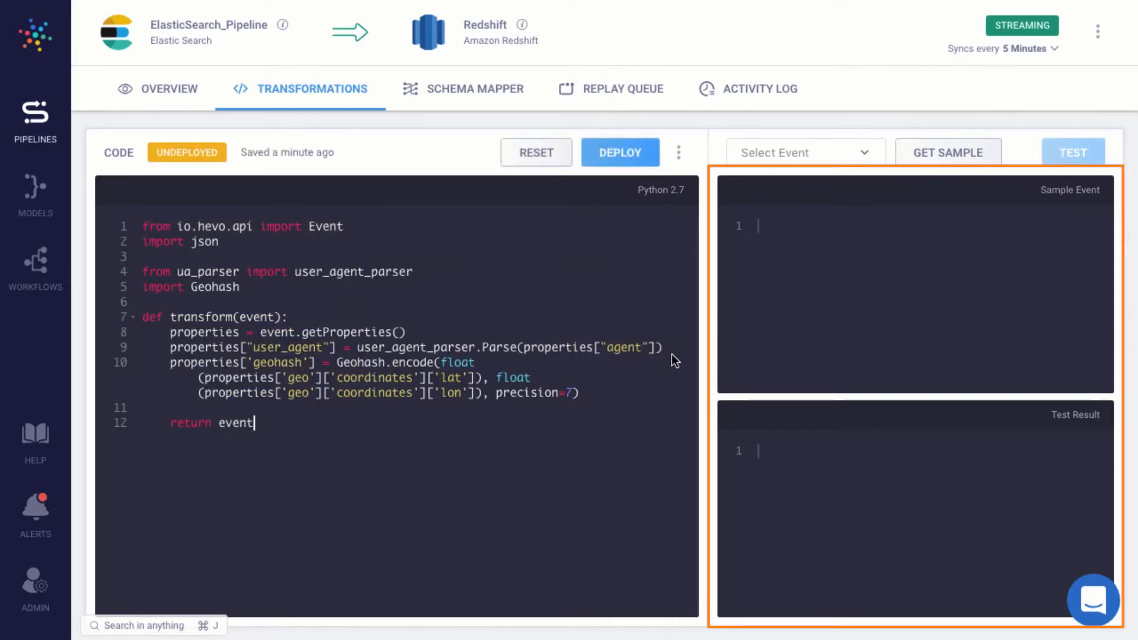
Get a sample event for logstash-2015.05.20 and test the transformation on it
click(840, 154)
click(825, 179)
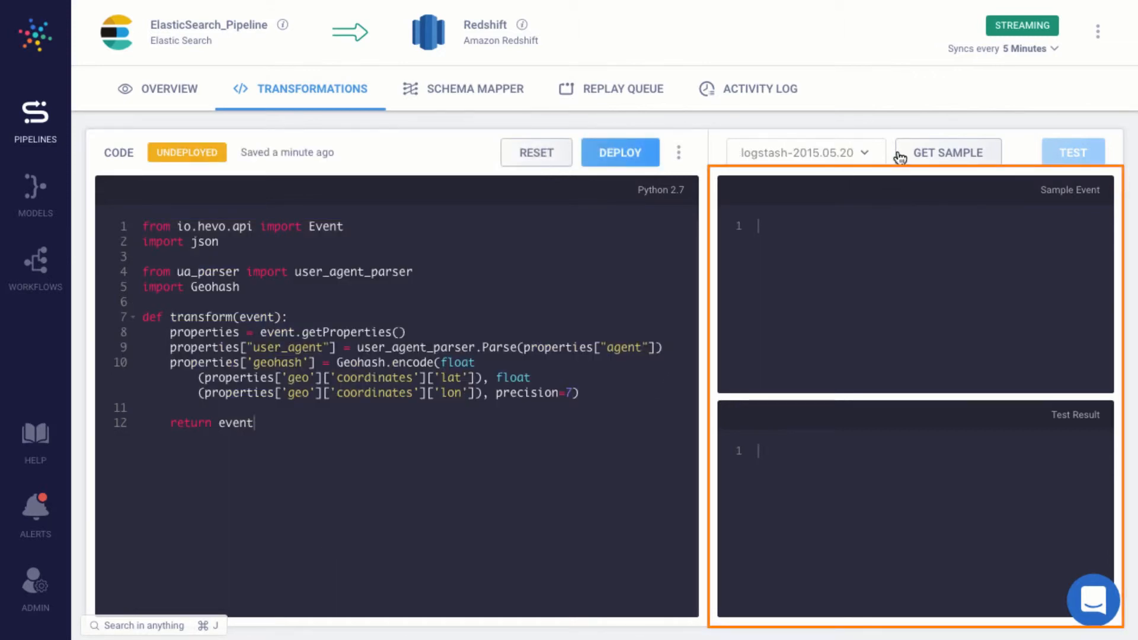
click(941, 153)
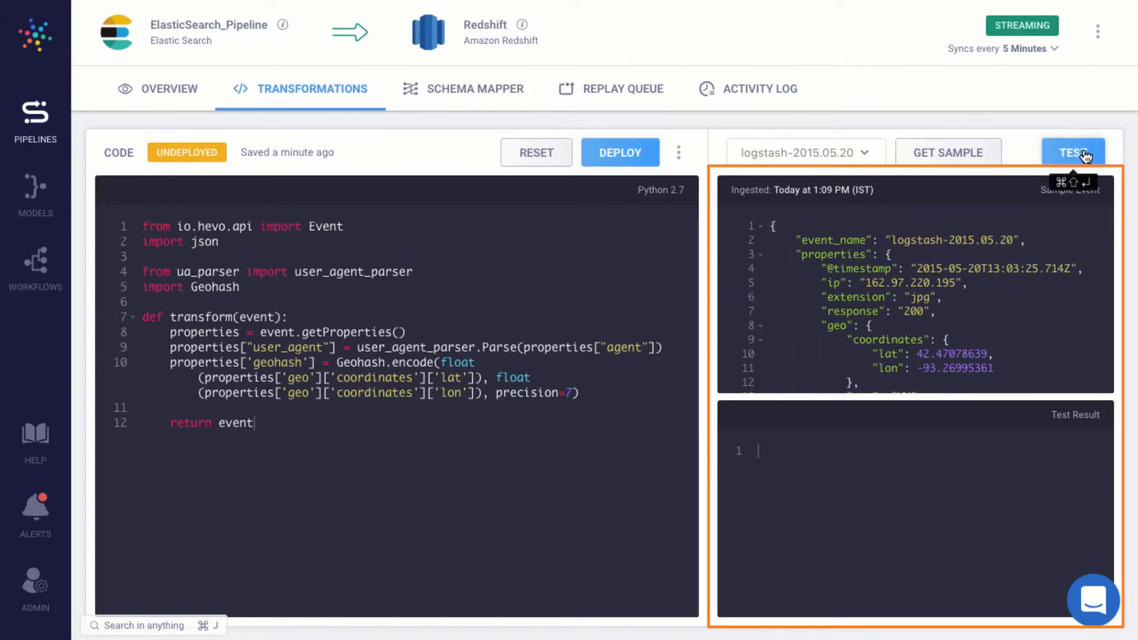
click(1085, 155)
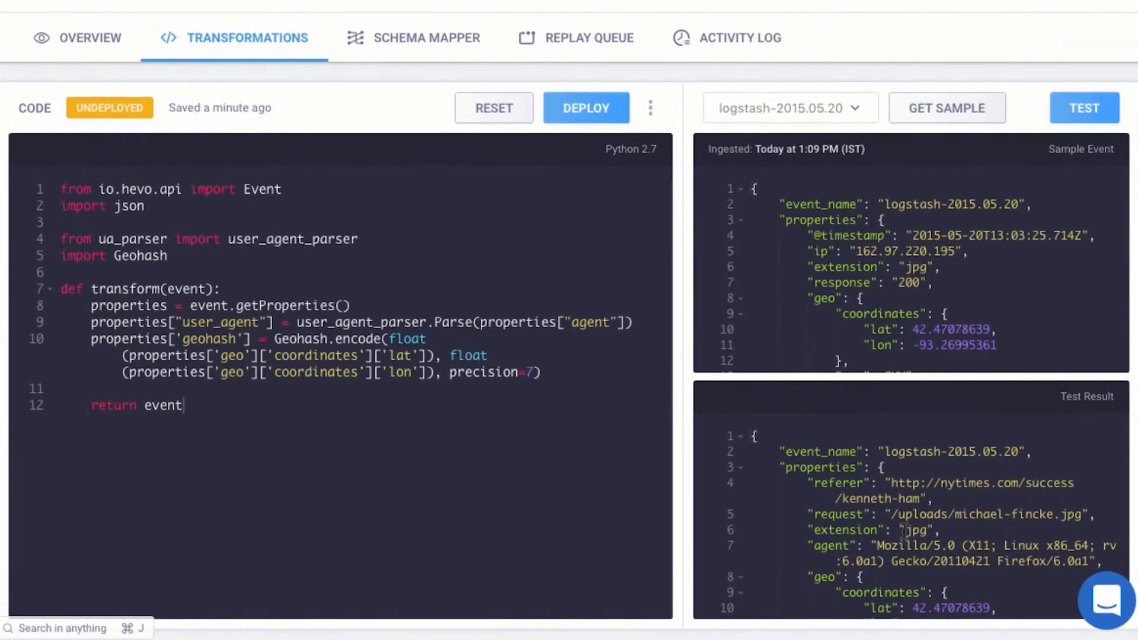
Check the geohash and user_agent fields in the test result and deploy the transformation
scroll(909, 531, down, 5)
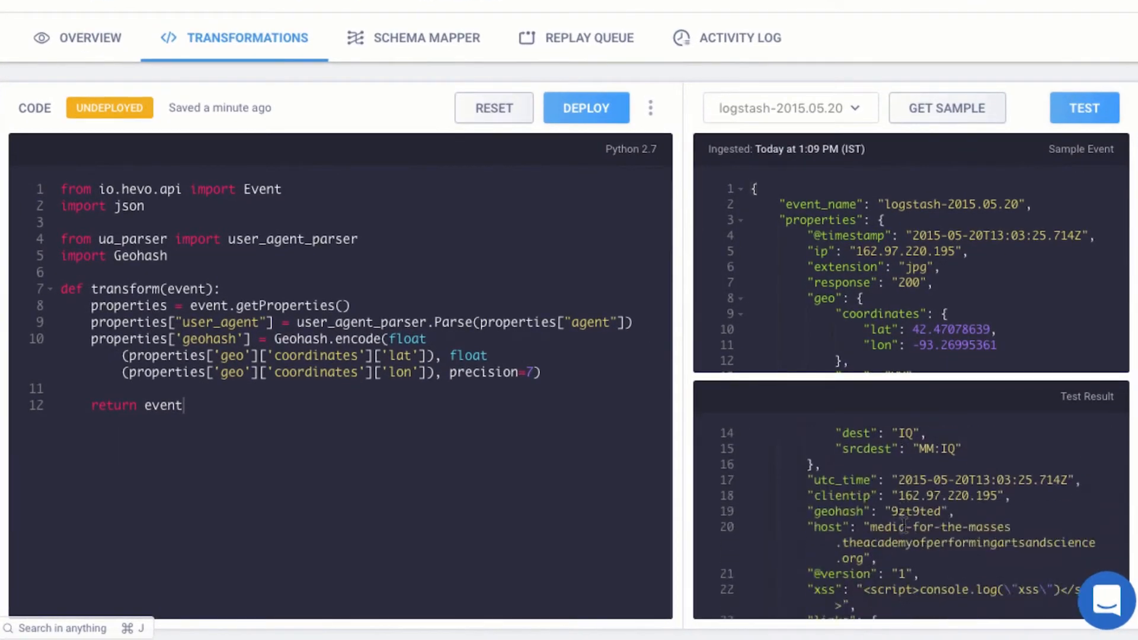
scroll(904, 525, down, 5)
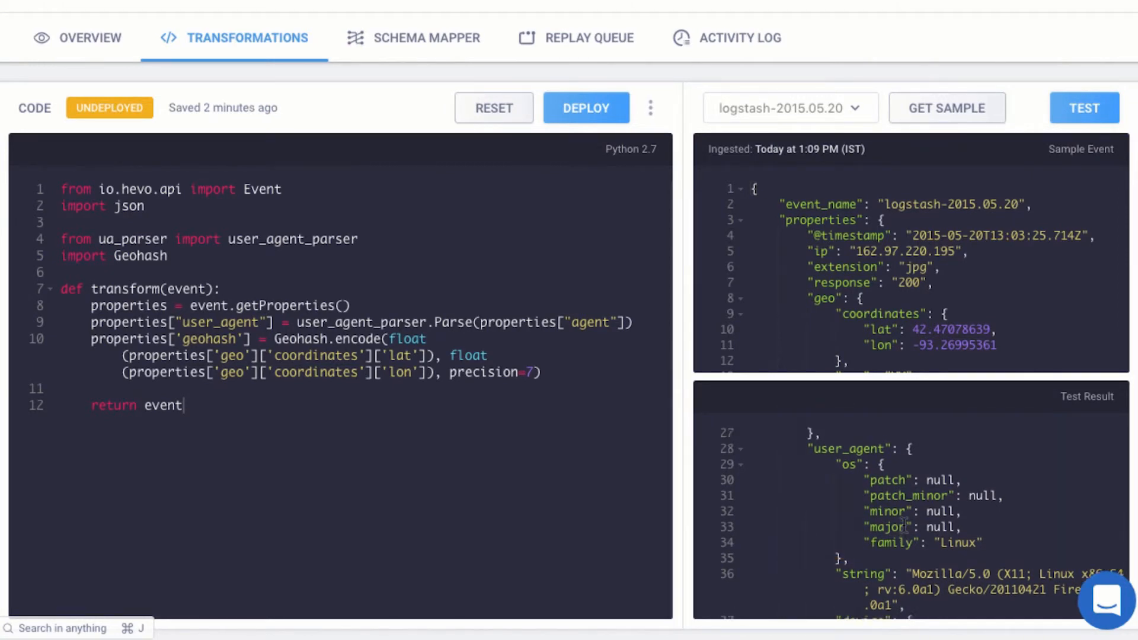
scroll(903, 525, up, 5)
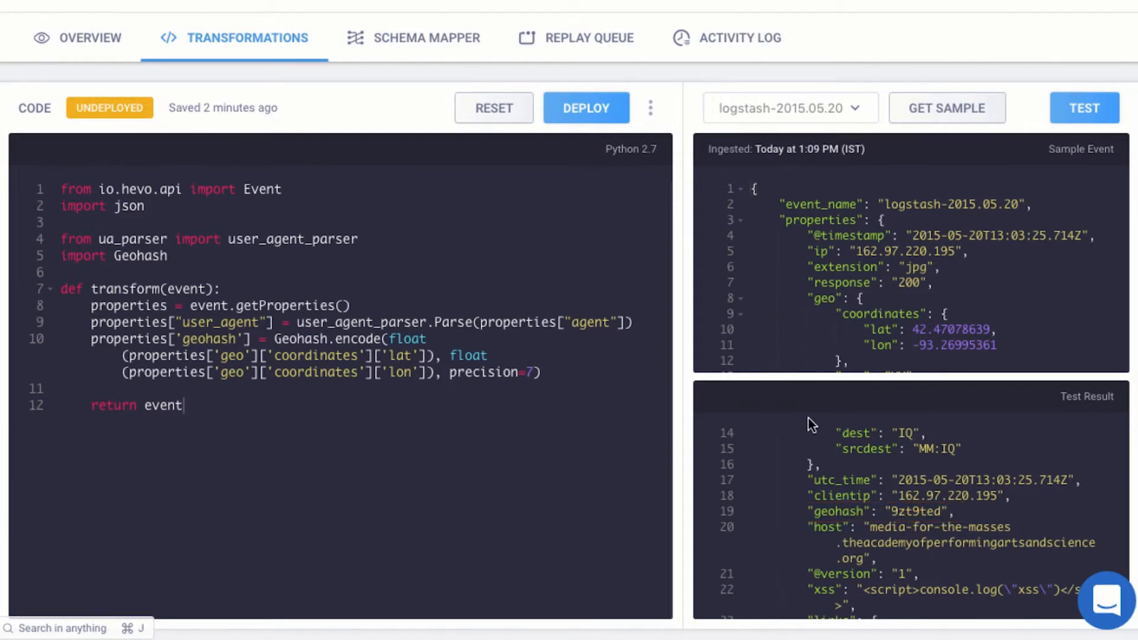
click(590, 109)
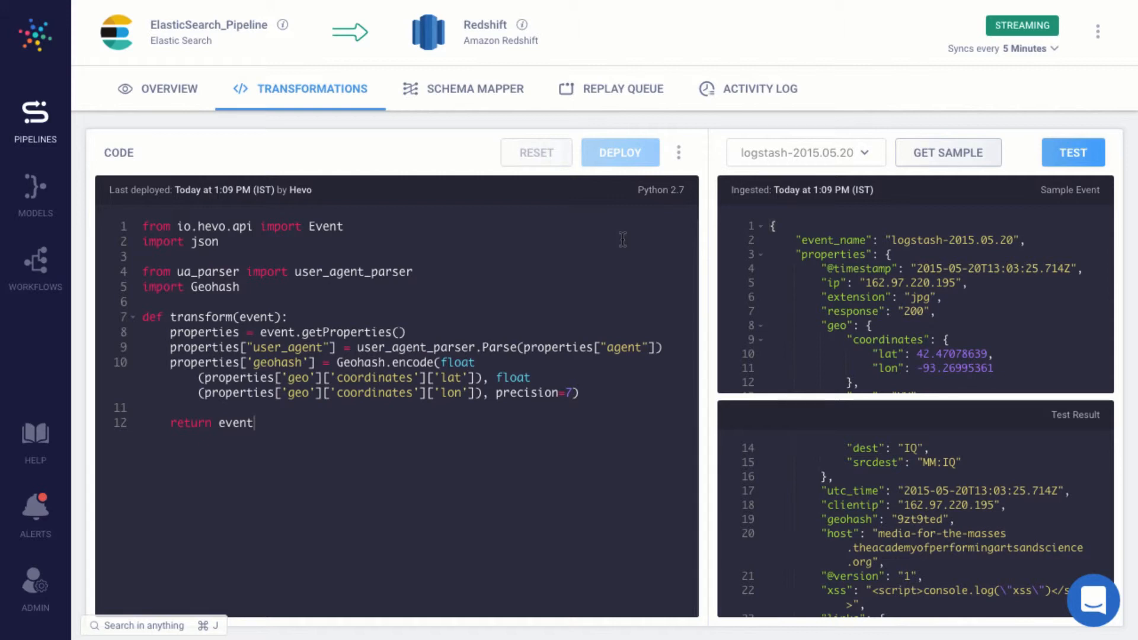
Inspect the sample event behind the logstash-2015.05.19 transformer error in the Replay Queue and replay all queued events
click(623, 104)
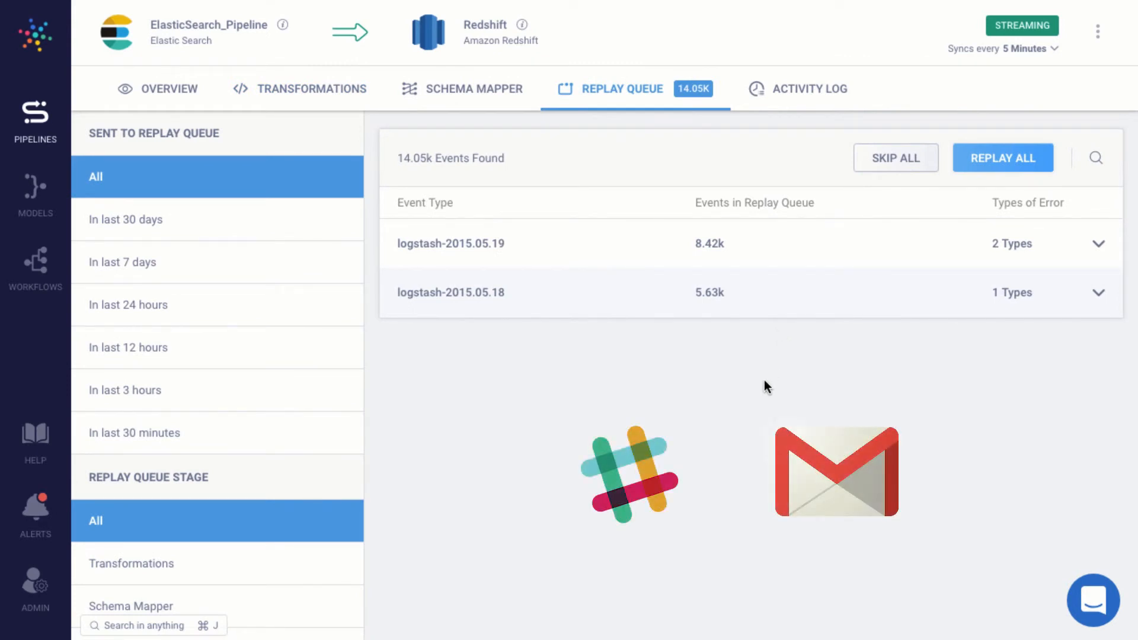
click(1099, 245)
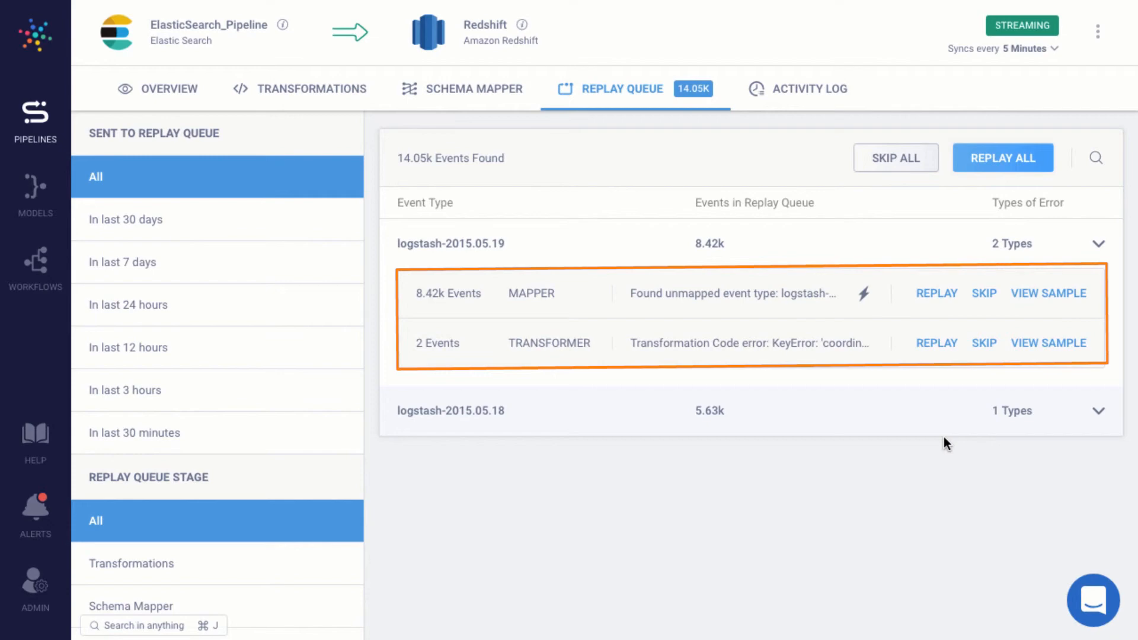
click(1065, 345)
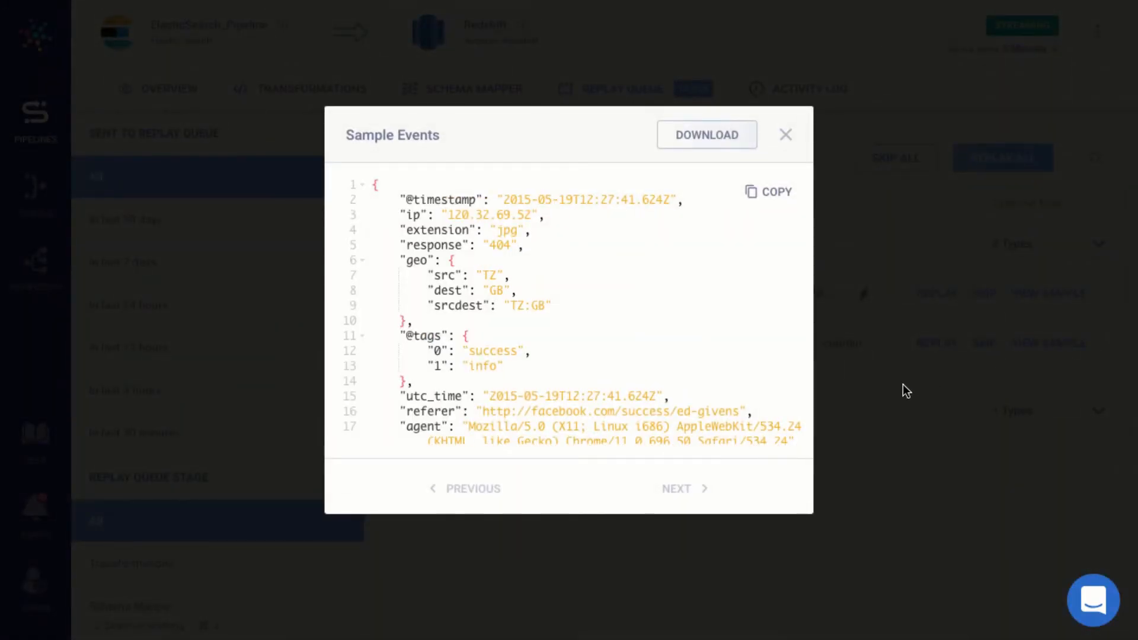
click(783, 135)
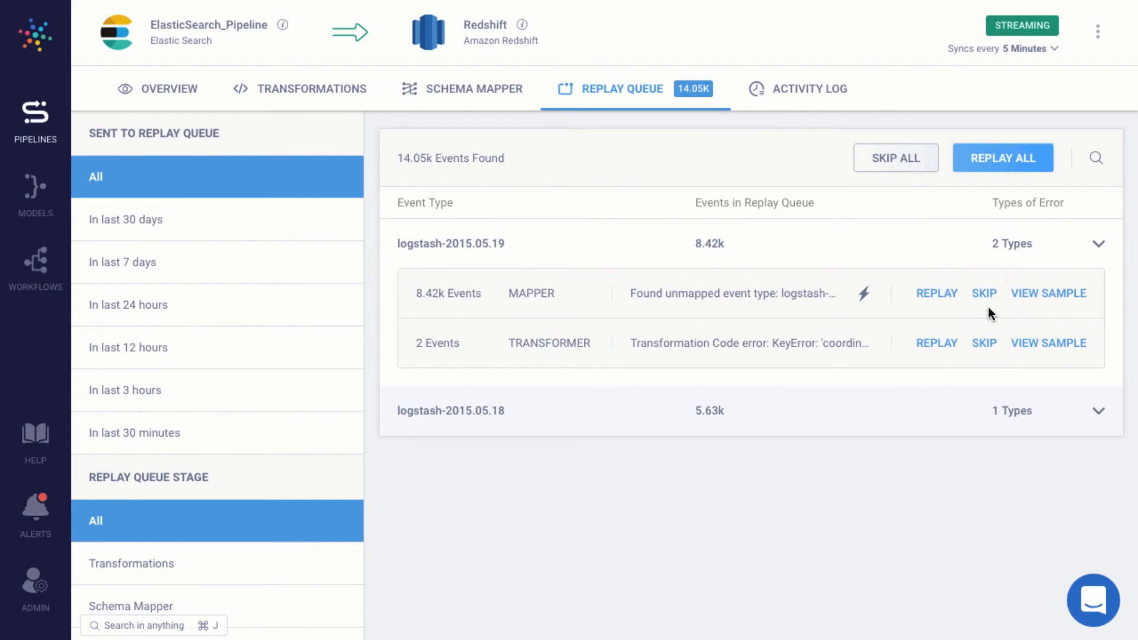
click(999, 158)
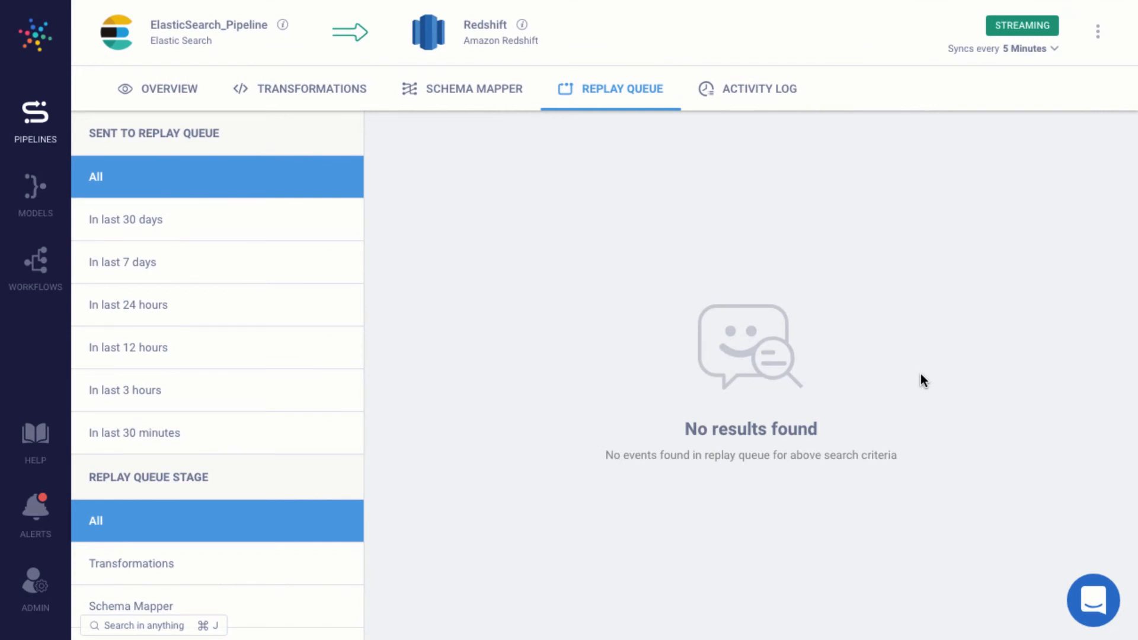
Create a new model on the Redshift destination
click(44, 200)
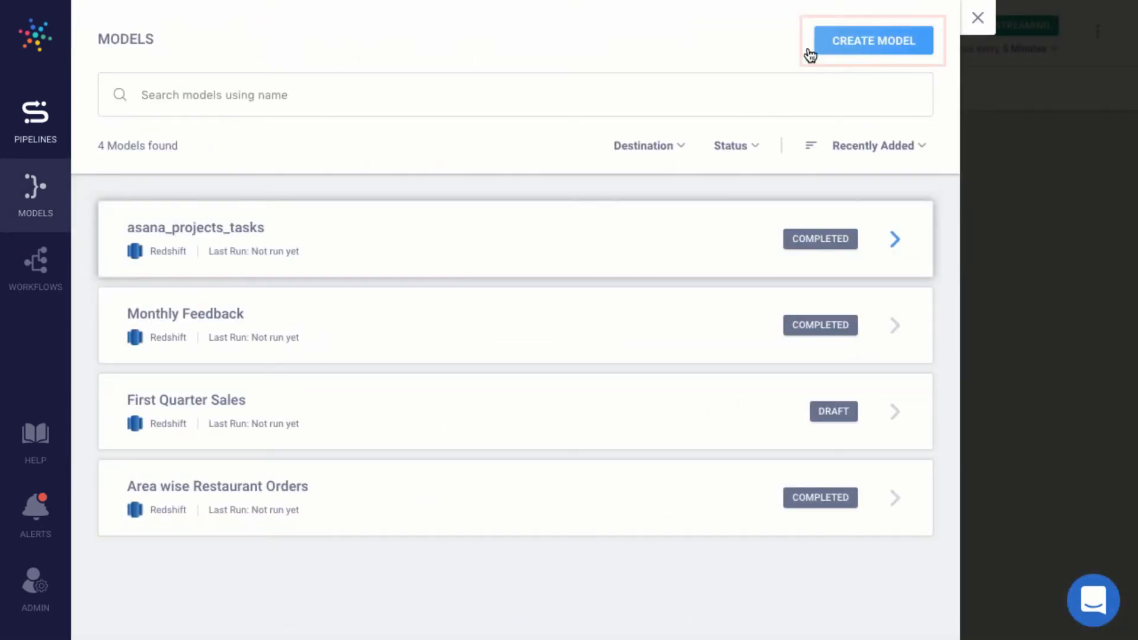
click(835, 43)
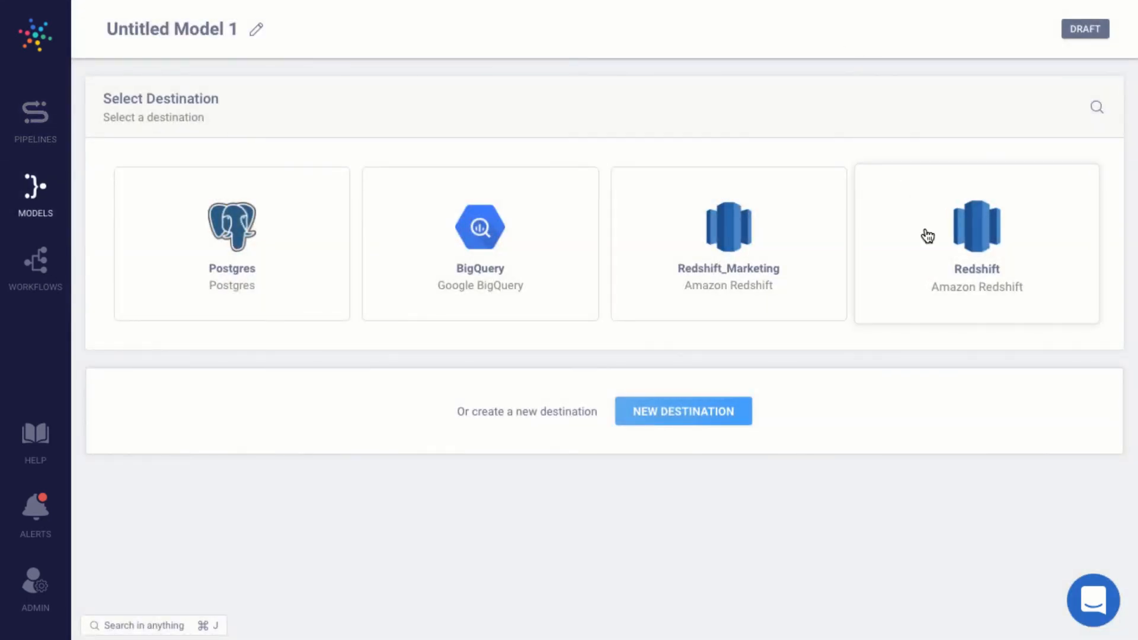
click(928, 236)
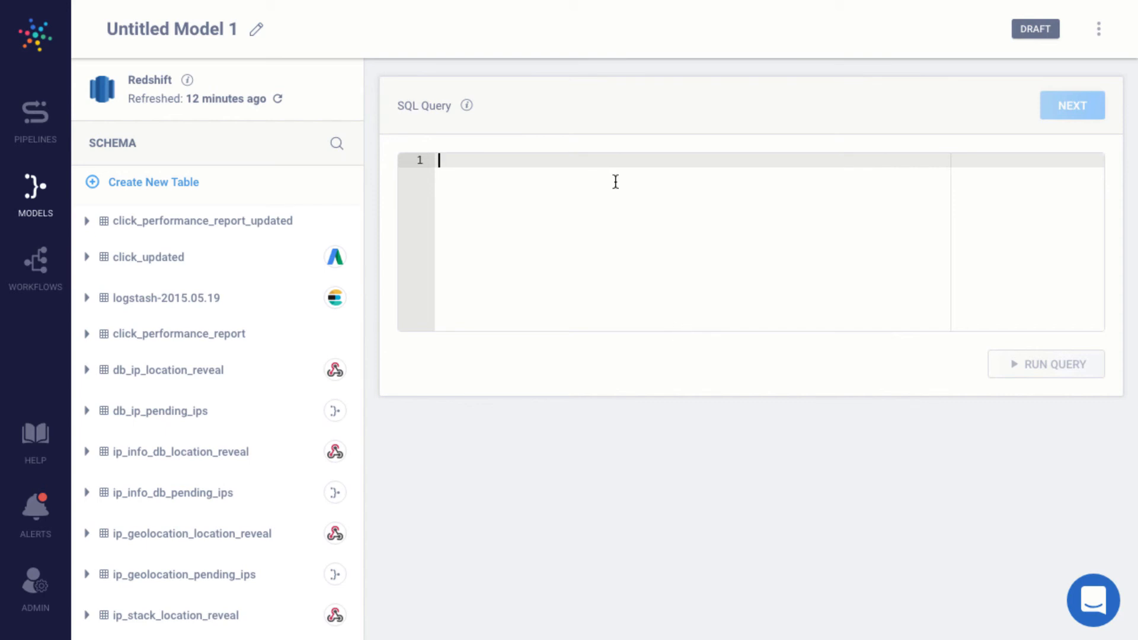
Write the model's SQL query selecting all columns from elastic_search_logsatsh_table and run it
text(select *)
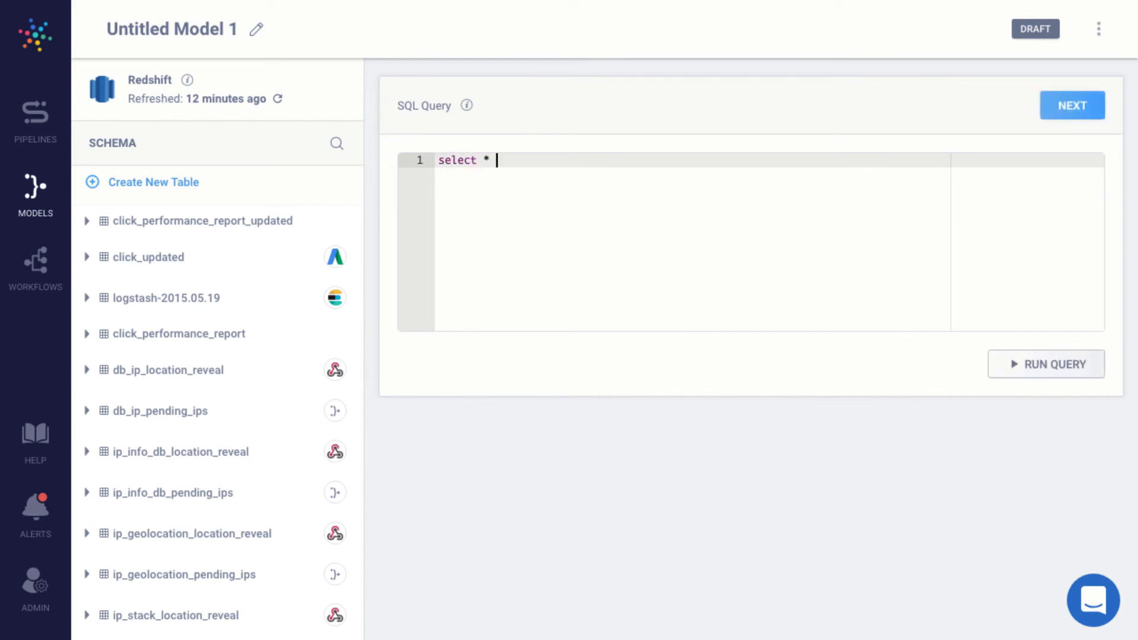
key(Return)
key(Tab)
text(from elastic_search_logsatsh)
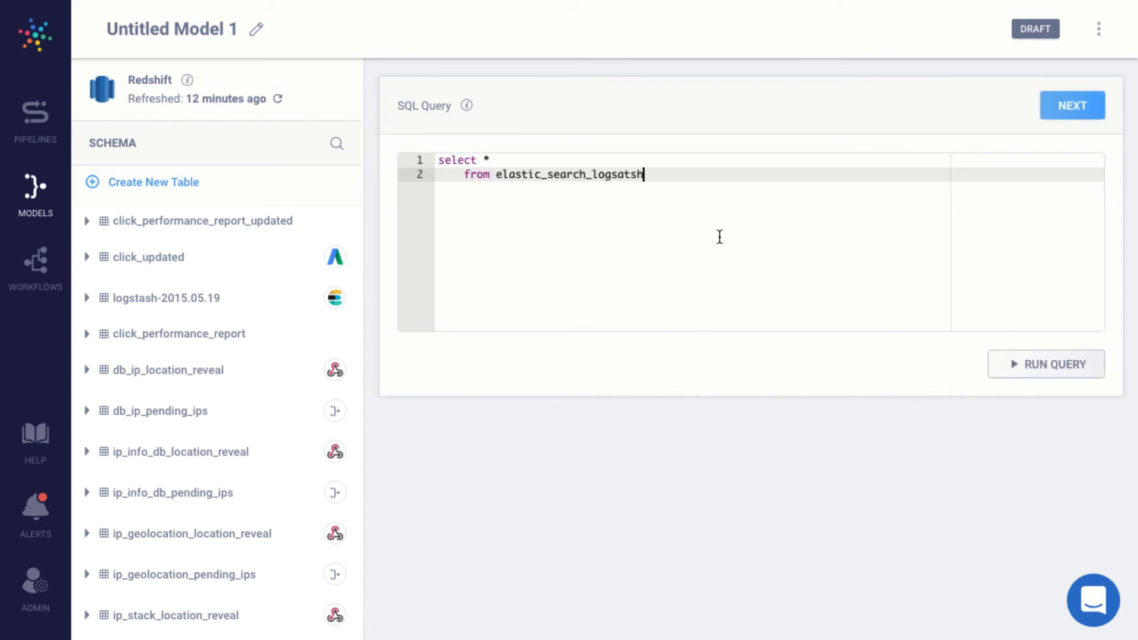
text(_table)
click(1043, 365)
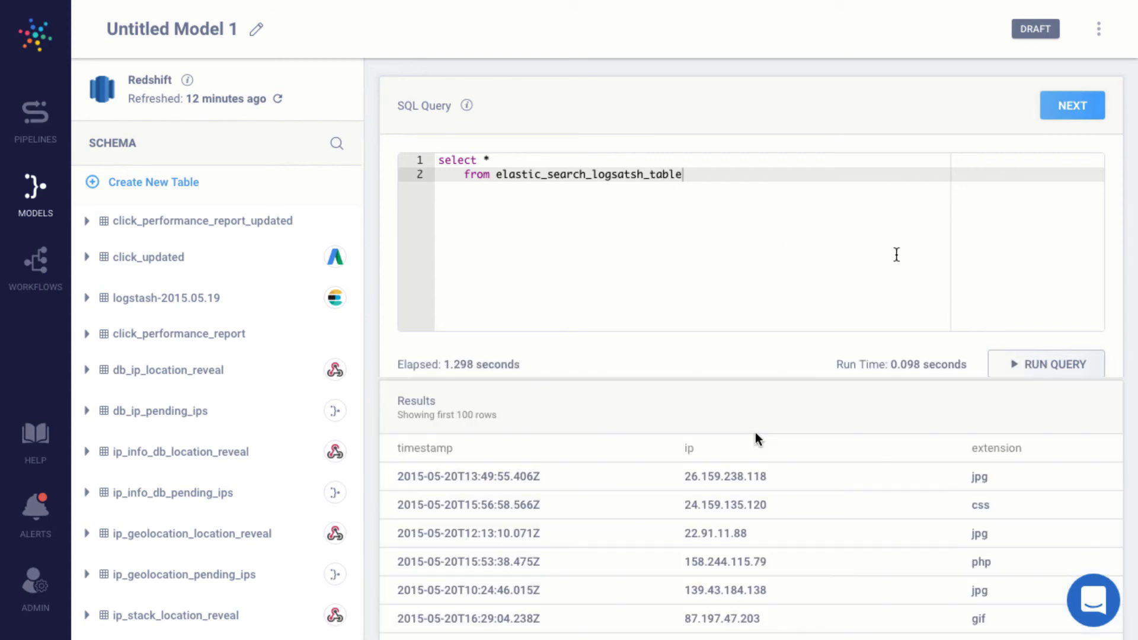